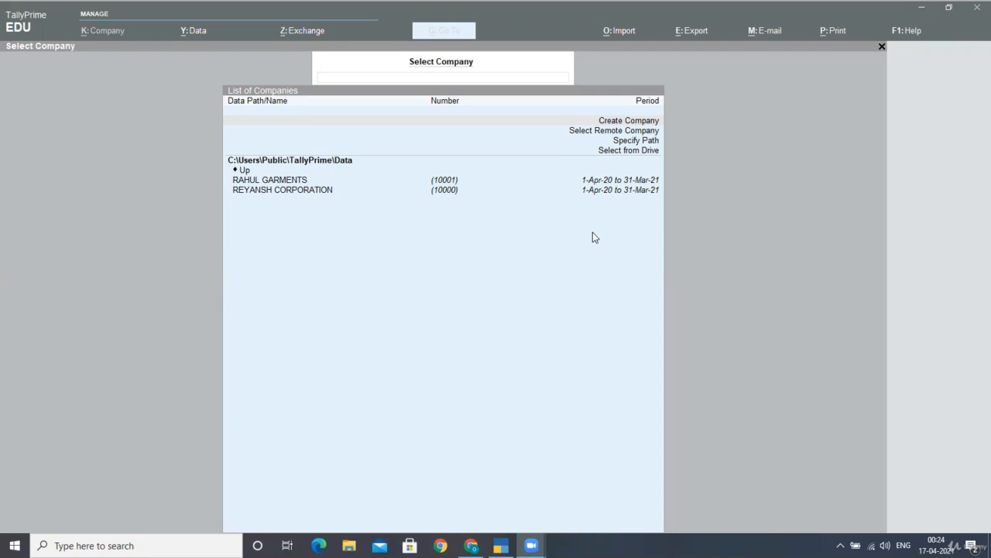
# - Start creating a new company and name it Ansh Mobile Agency
pyautogui.click(629, 252)
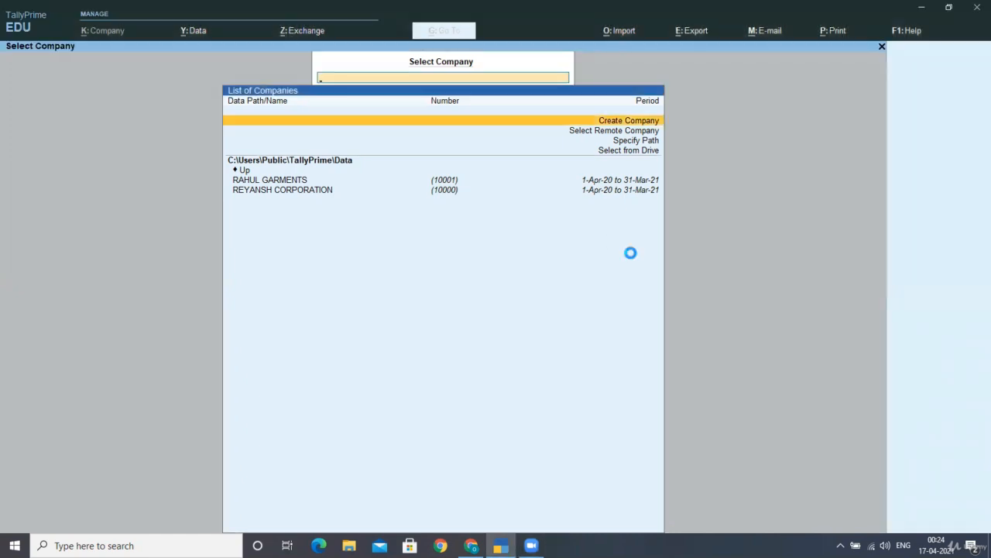
pyautogui.press('Return')
pyautogui.write('A')
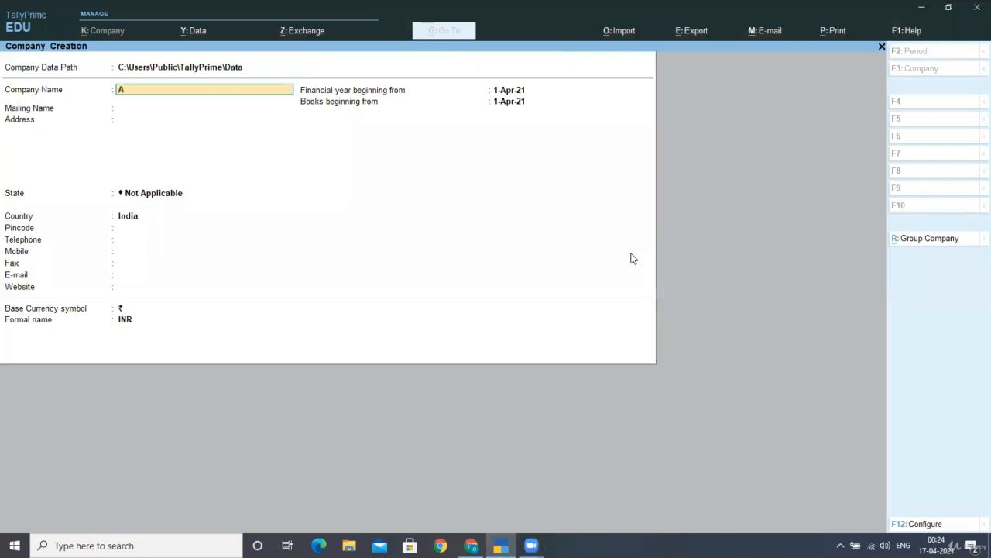
pyautogui.write('nsh Mobile Agency')
pyautogui.press('Return')
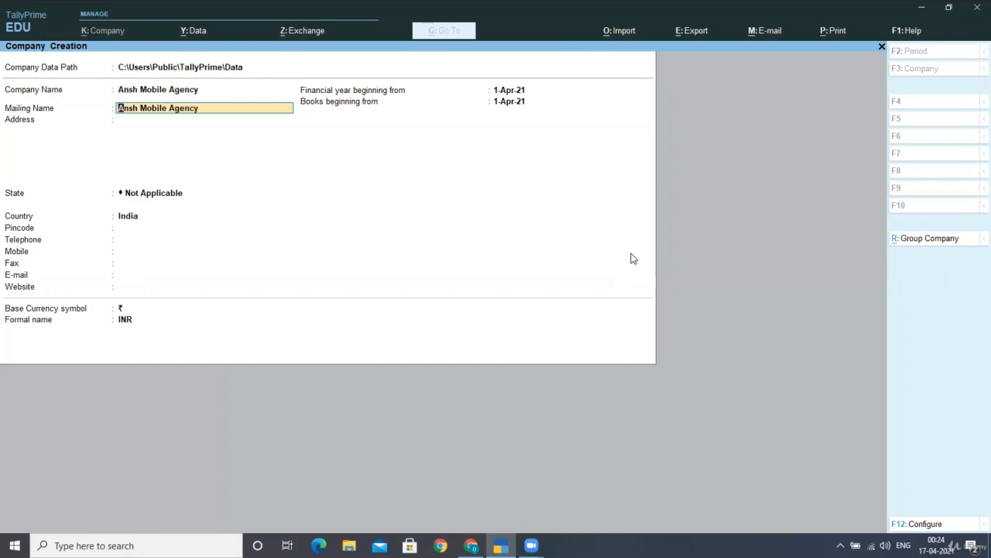
# - Keep the same mailing name, leave the address blank and set the company's state to Delhi
pyautogui.press('Return')
pyautogui.press('Return')
pyautogui.write('De')
pyautogui.press('Return')
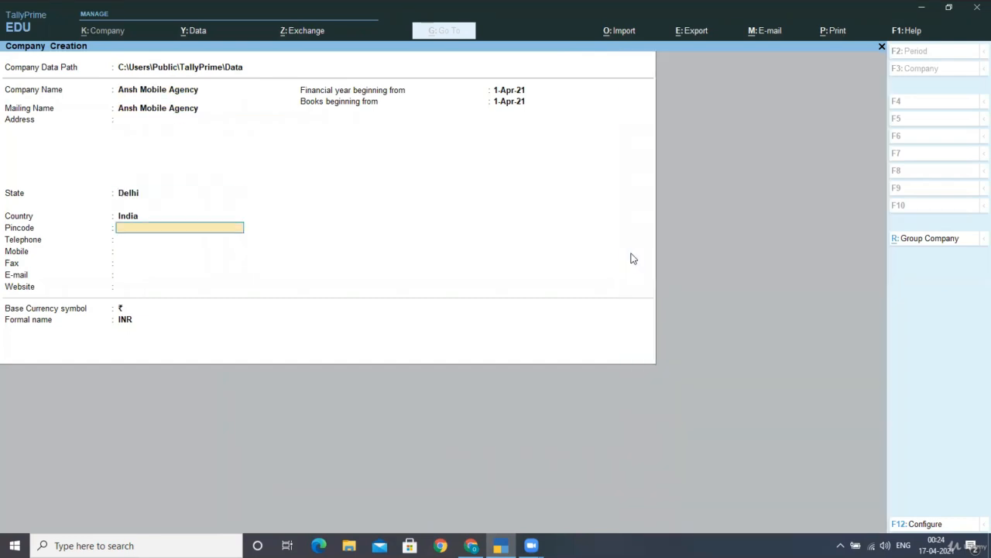
# - Leave the contact fields blank, set the financial year to begin on 1-4-20 and save the company
pyautogui.press('ctrl')
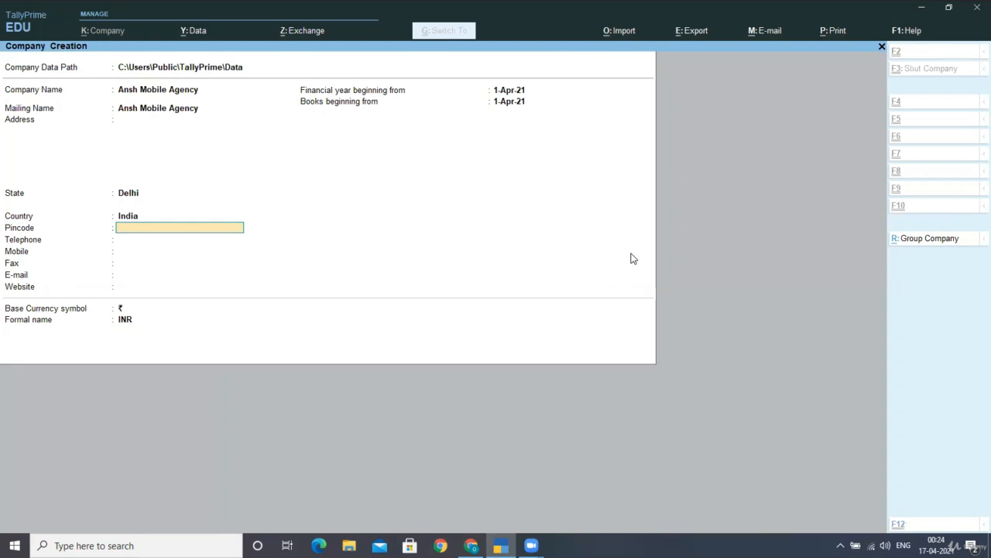
pyautogui.press('Return')
pyautogui.press('Return')
pyautogui.press('Return')
pyautogui.press('Return')
pyautogui.press('Return')
pyautogui.press('Return')
pyautogui.write('1-4-20')
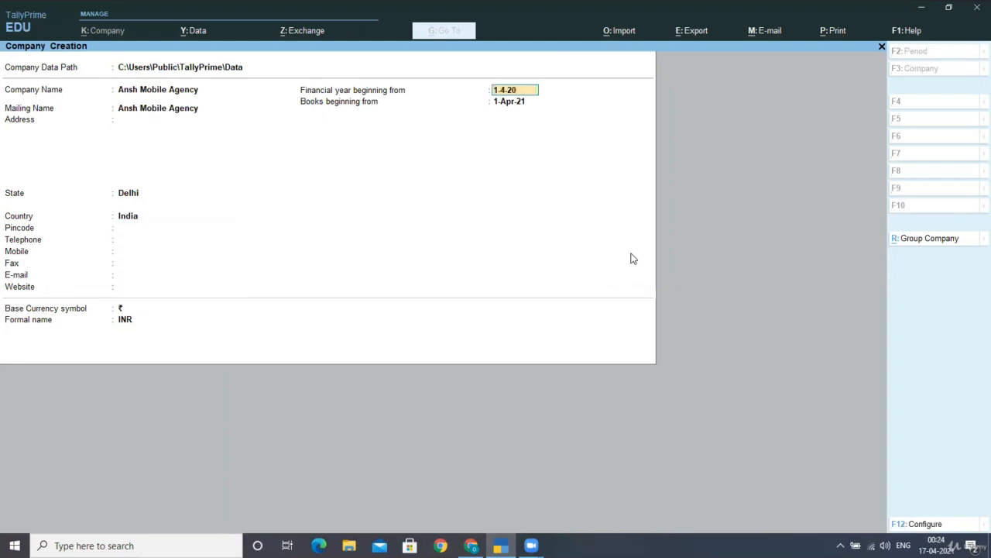
pyautogui.press('Return')
pyautogui.press('ctrl')
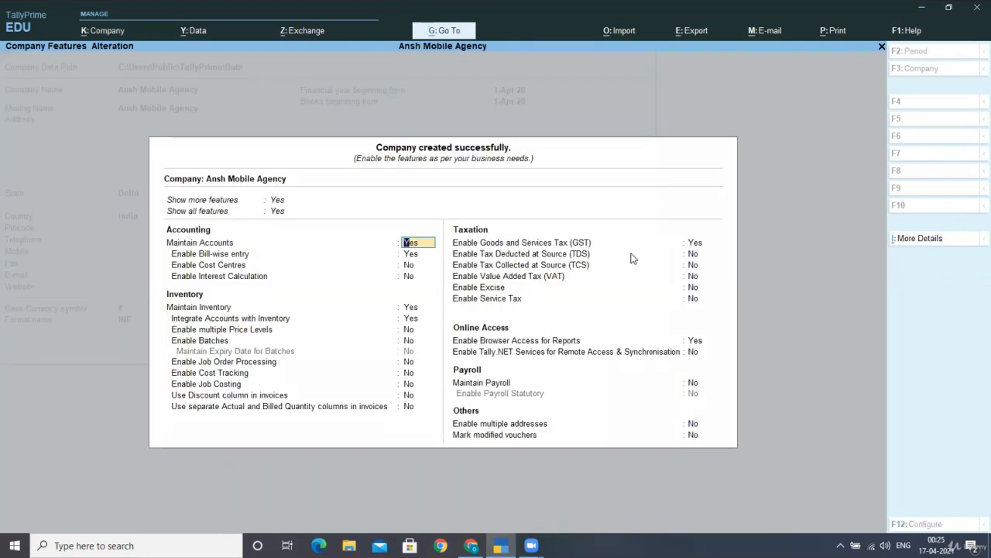
# - Enable Goods and Services Tax (GST) in the new company's features to reach its GST details
pyautogui.click(699, 245)
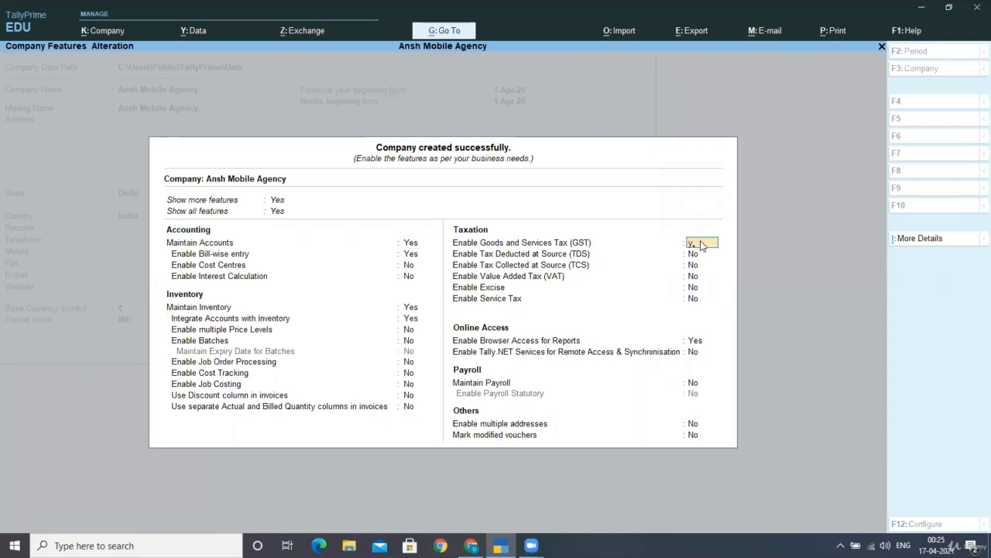
pyautogui.write('y')
pyautogui.press('Return')
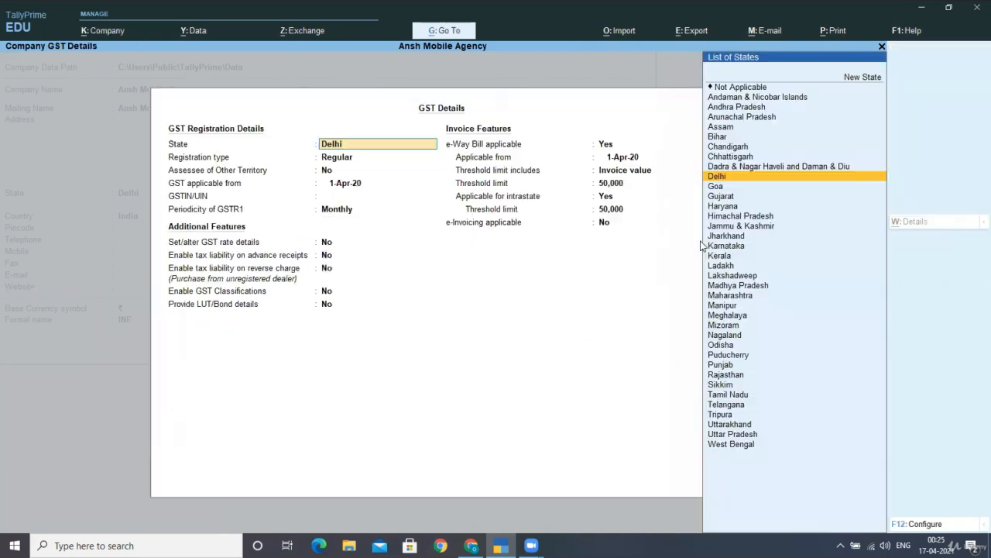
# - Set Set/alter GST rate details to Yes and save the company's taxability as Taxable
pyautogui.press('Return')
pyautogui.press('Return')
pyautogui.press('Return')
pyautogui.press('Return')
pyautogui.press('Return')
pyautogui.write('yes')
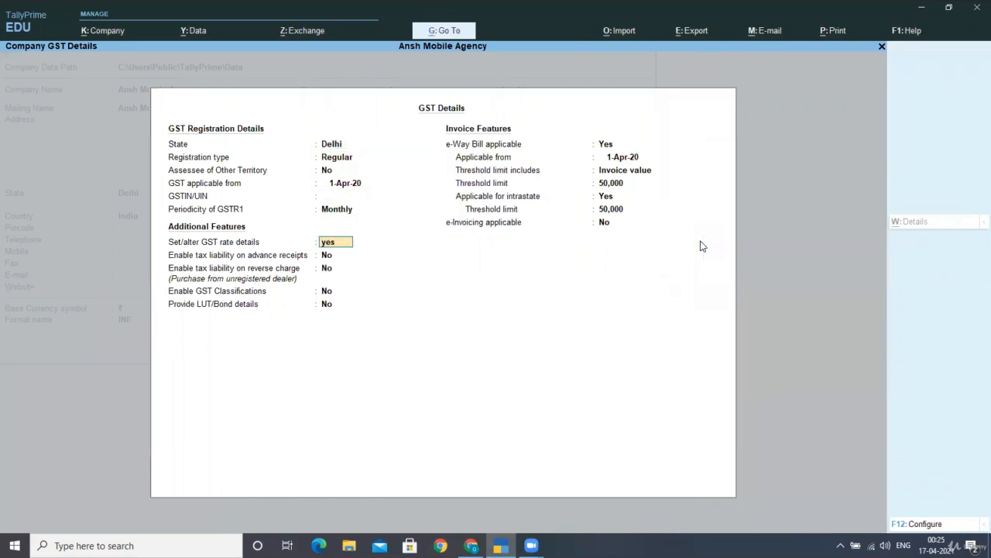
pyautogui.press('Return')
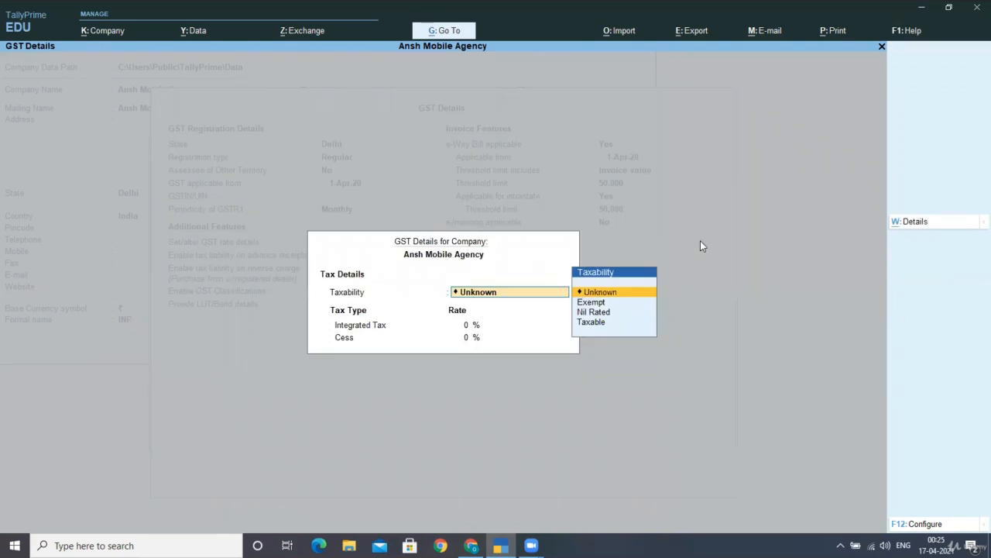
pyautogui.press('Down')
pyautogui.press('Down')
pyautogui.press('Down')
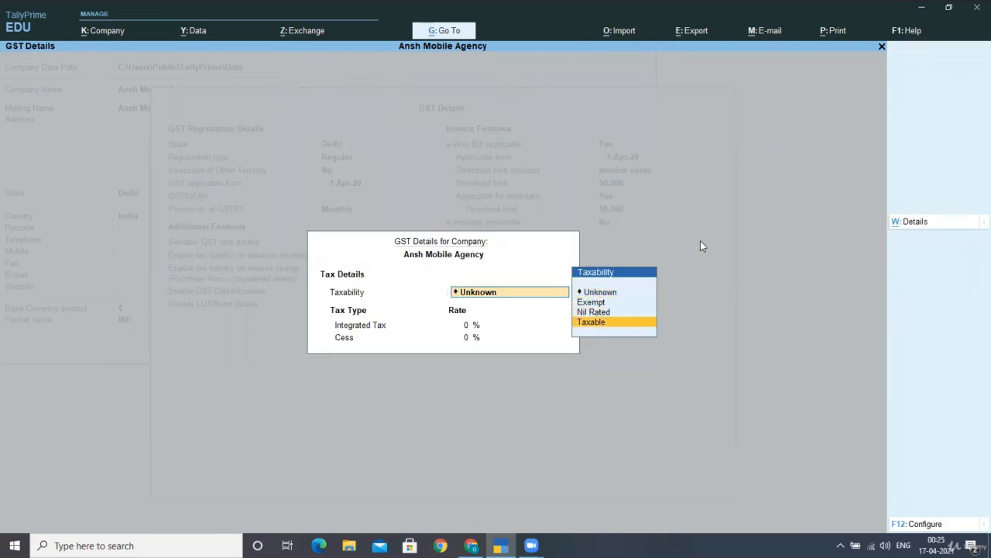
pyautogui.press('Return')
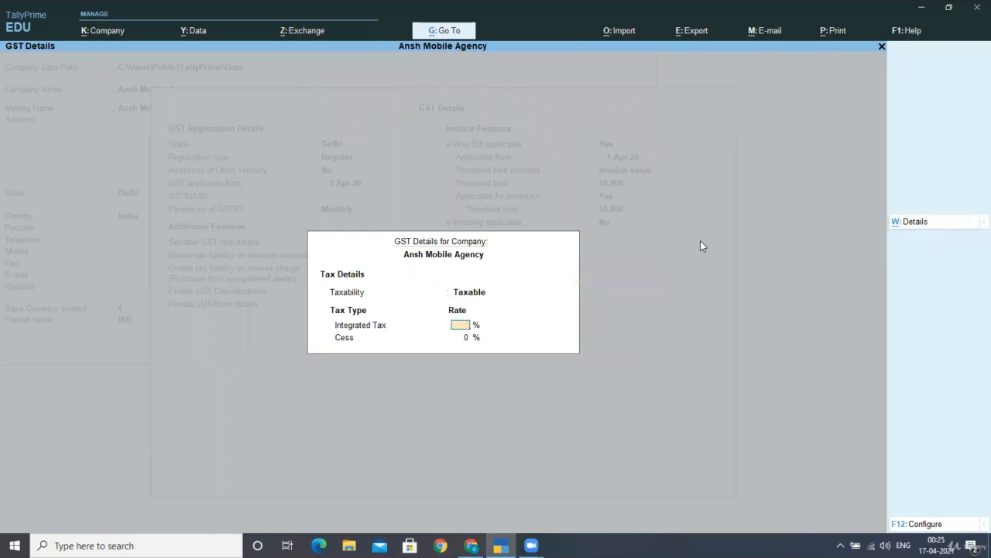
pyautogui.hotkey('ctrl', 'a')
# - Change the GST registration type to Composition and keep Assessee of Other Territory as No
pyautogui.press('Up')
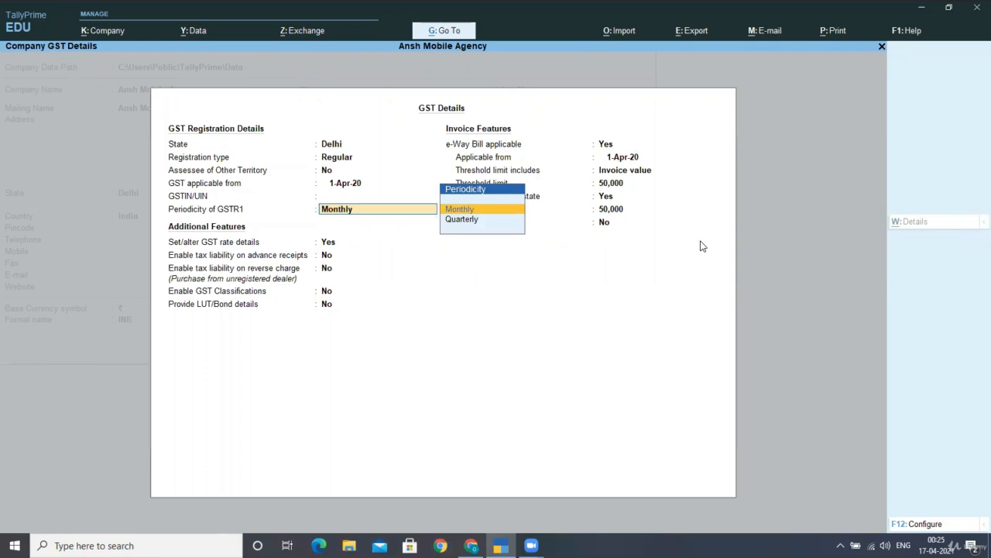
pyautogui.press('Up')
pyautogui.press('Up')
pyautogui.press('Up')
pyautogui.press('Return')
pyautogui.press('n')
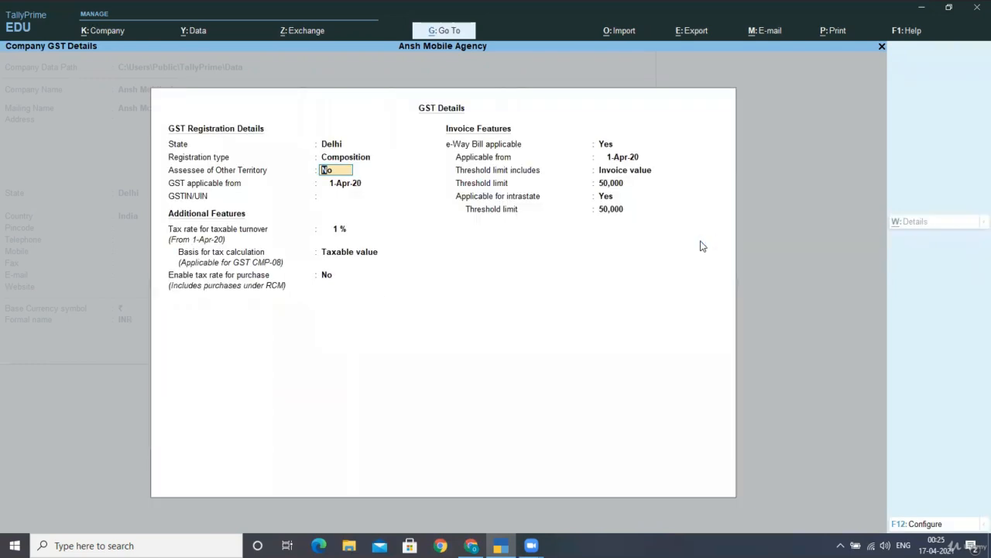
pyautogui.hotkey('ctrl', 'F1')
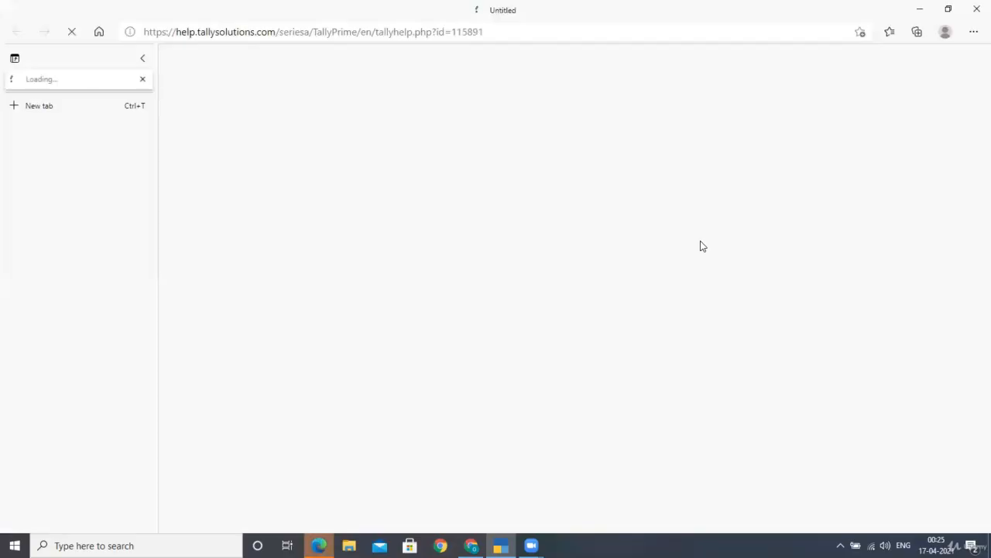
pyautogui.click(974, 10)
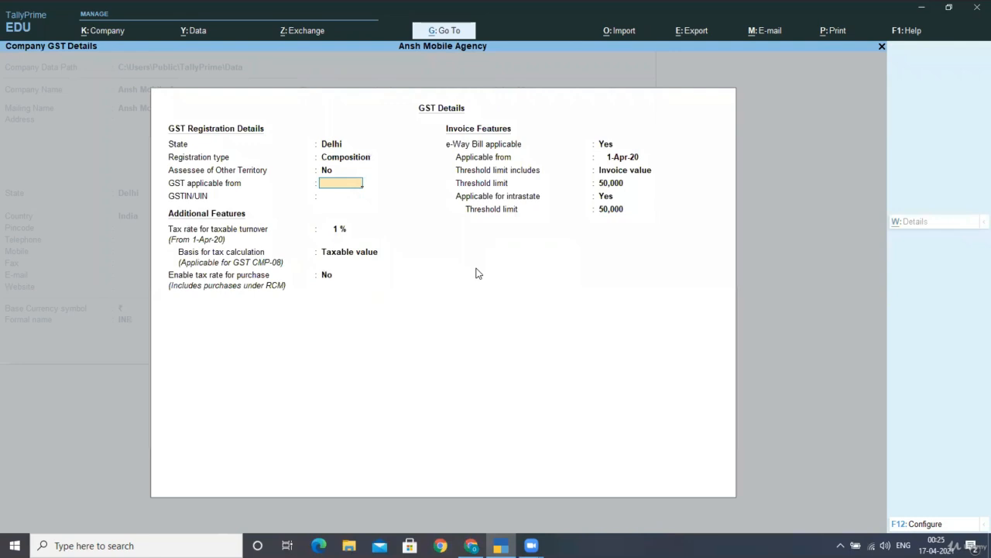
# - Set GST applicable from 1-4-20 and enter the company's GSTIN/UIN
pyautogui.write('1-4-20')
pyautogui.press('Return')
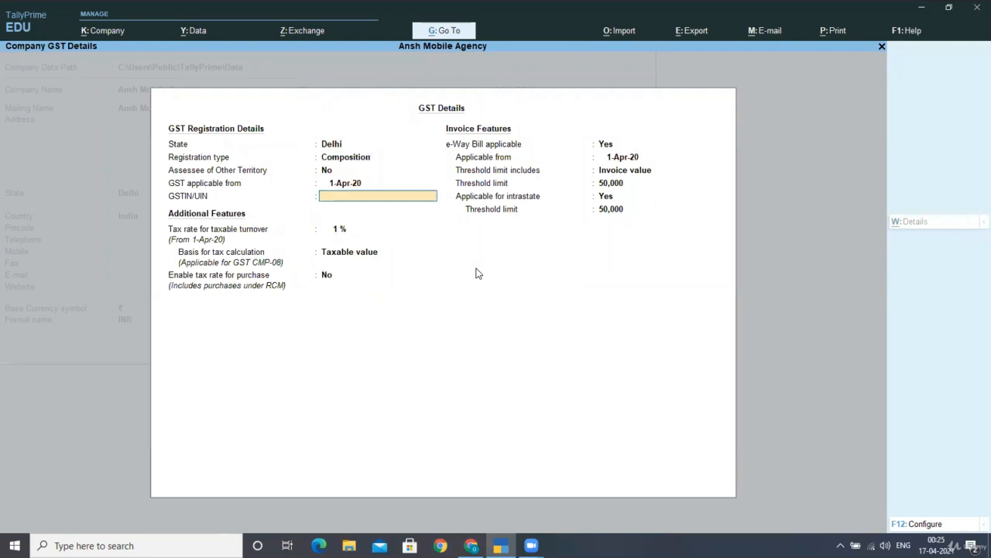
pyautogui.write('07DVSTVWEDW')
pyautogui.press('Return')
pyautogui.press('Return')
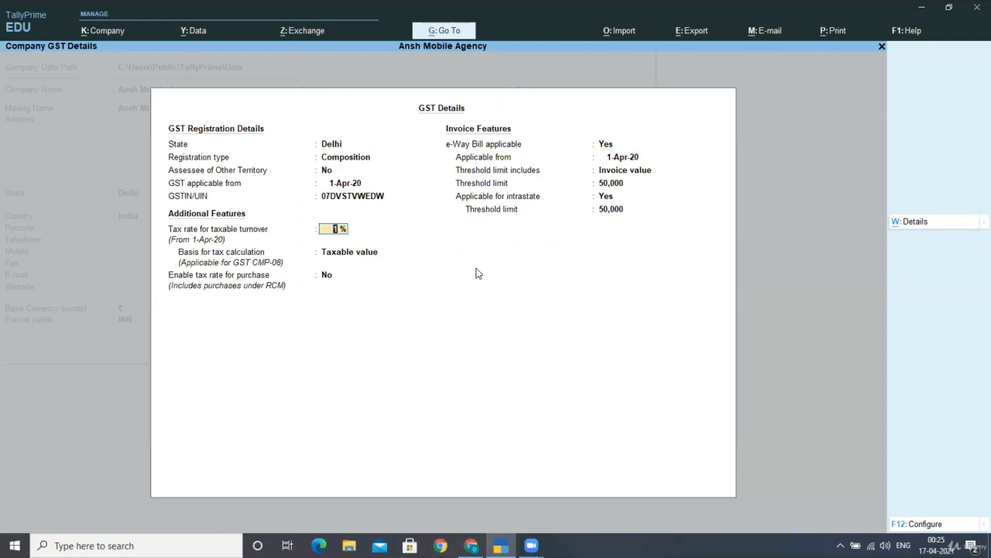
# - Keep the remaining composition tax defaults, set e-Way Bill applicable to No, and save the GST details and company features
pyautogui.press('Return')
pyautogui.press('Return')
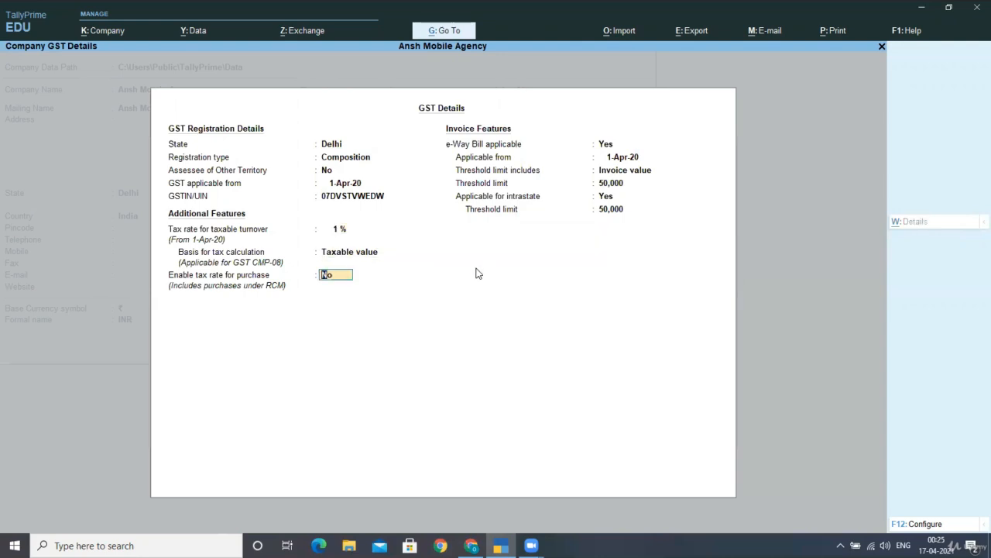
pyautogui.press('Return')
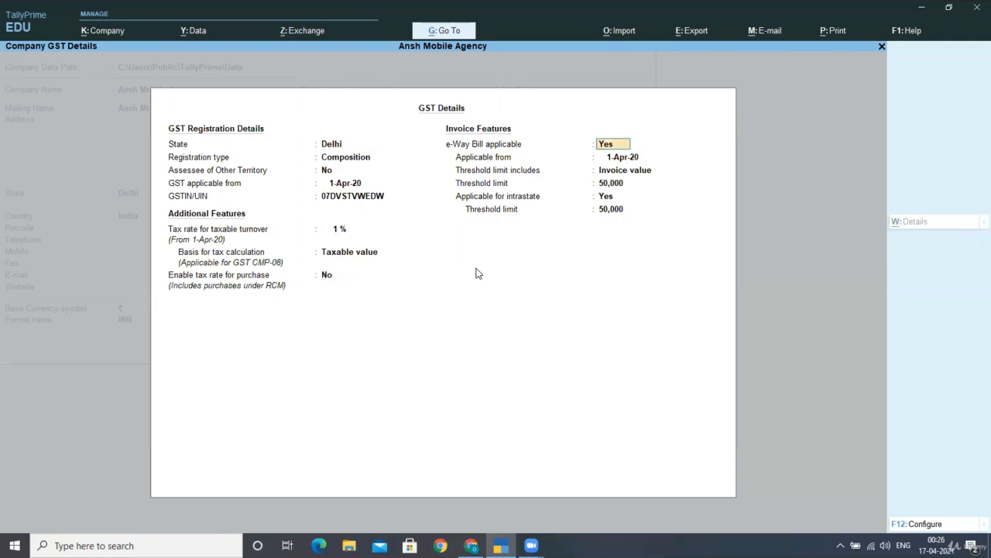
pyautogui.write('N')
pyautogui.press('Return')
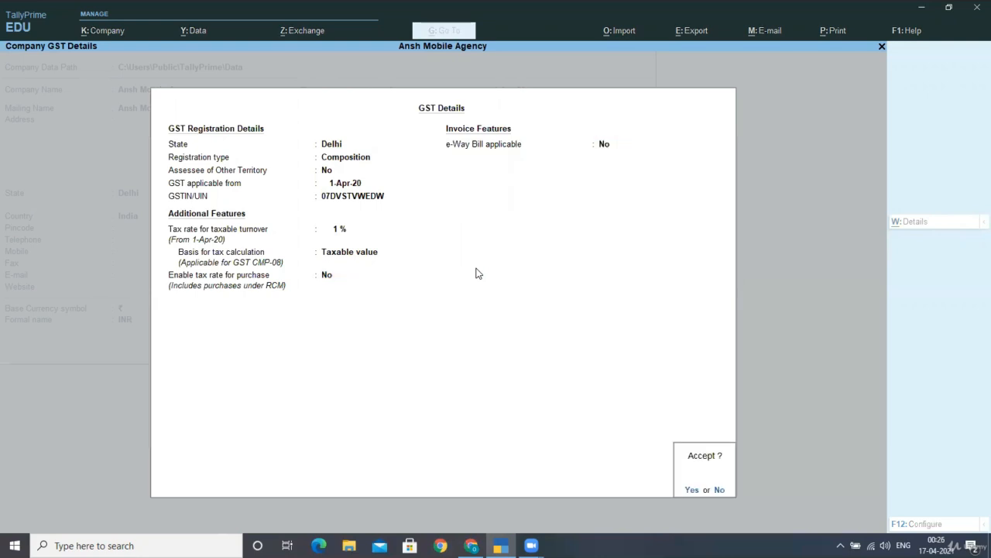
pyautogui.press('Return')
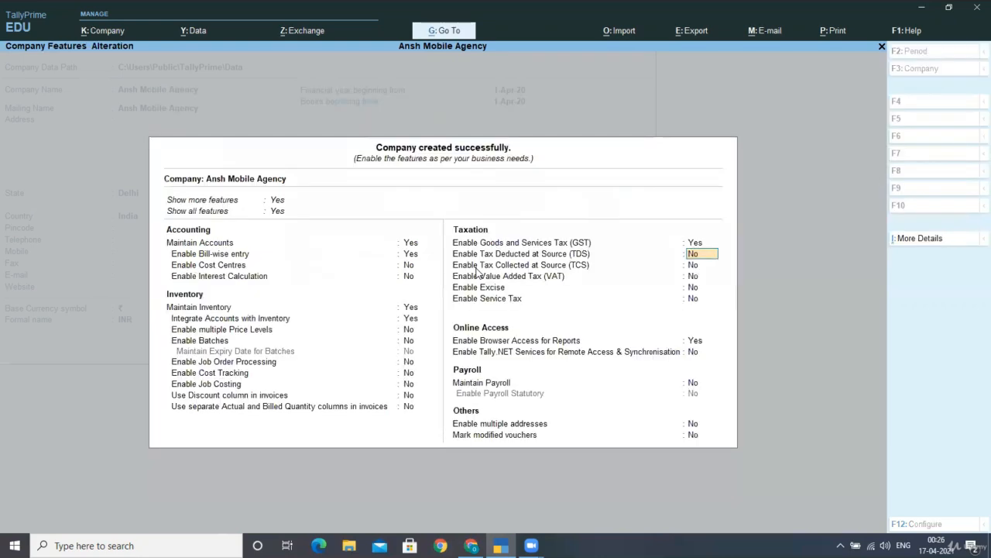
pyautogui.press('ctrl')
pyautogui.hotkey('ctrl', 'a')
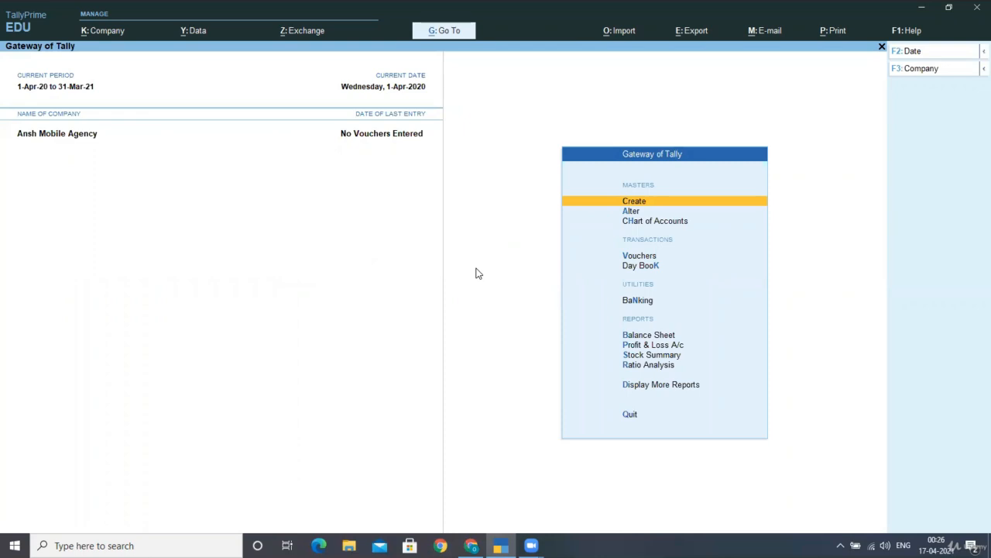
# - Set Enable tax rate for purchase to Yes in the company's GST details and save the company features
pyautogui.press('F11')
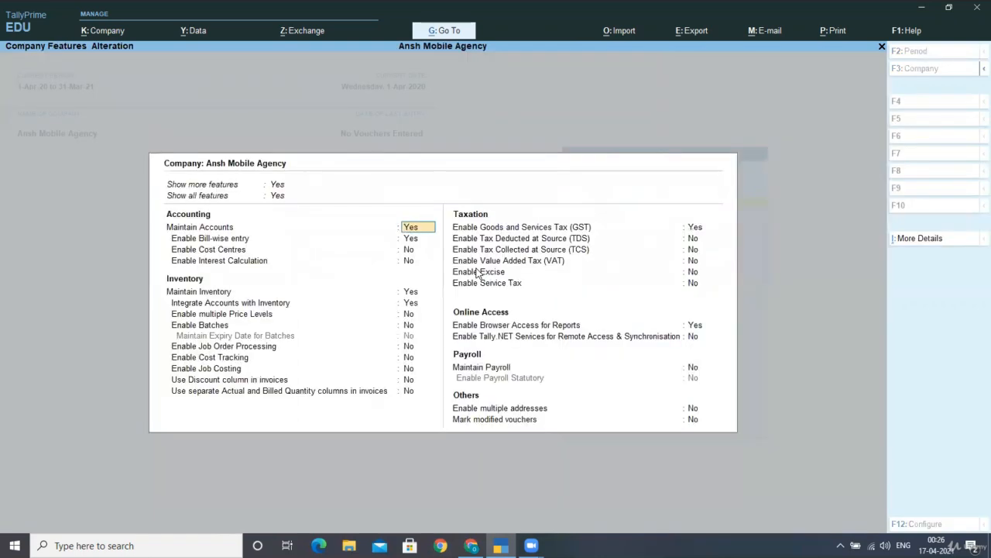
pyautogui.click(691, 228)
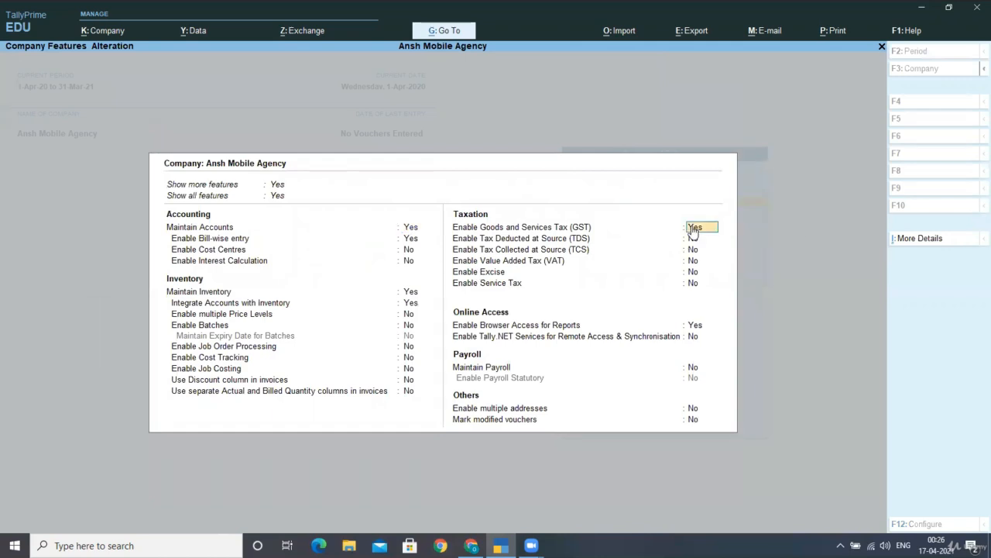
pyautogui.press('Return')
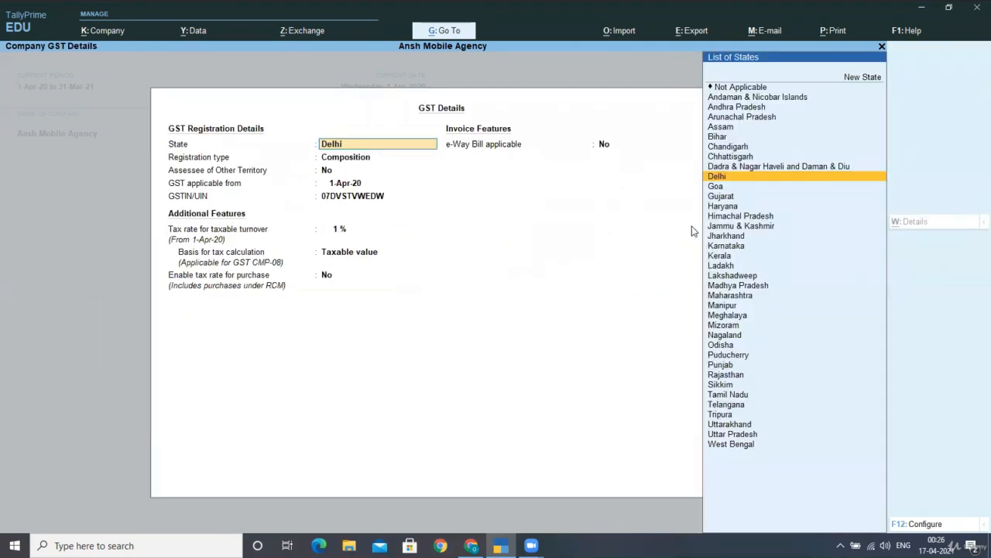
pyautogui.press('Return')
pyautogui.press('Return')
pyautogui.press('Return')
pyautogui.press('Return')
pyautogui.press('Return')
pyautogui.press('Return')
pyautogui.press('Return')
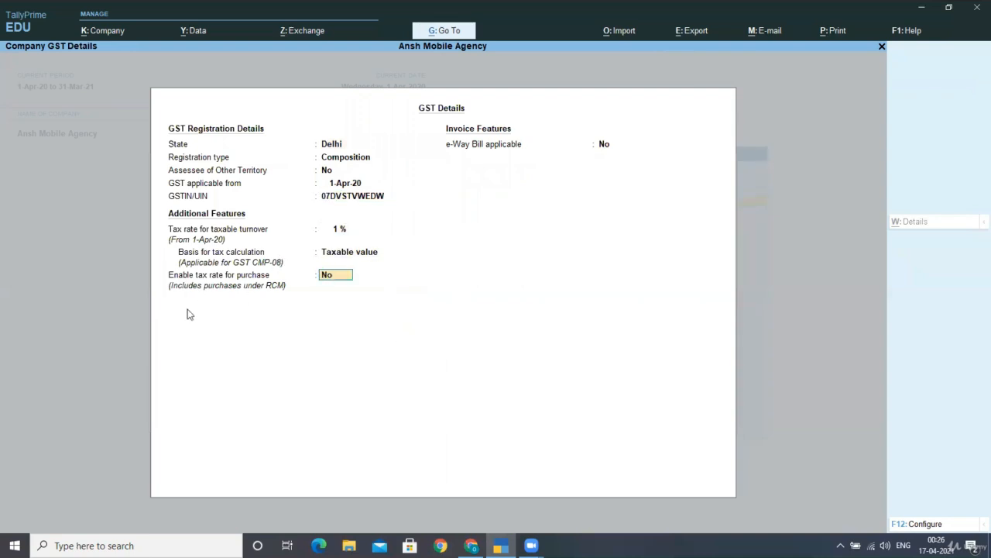
pyautogui.write('yes')
pyautogui.press('Return')
pyautogui.hotkey('ctrl', 'a')
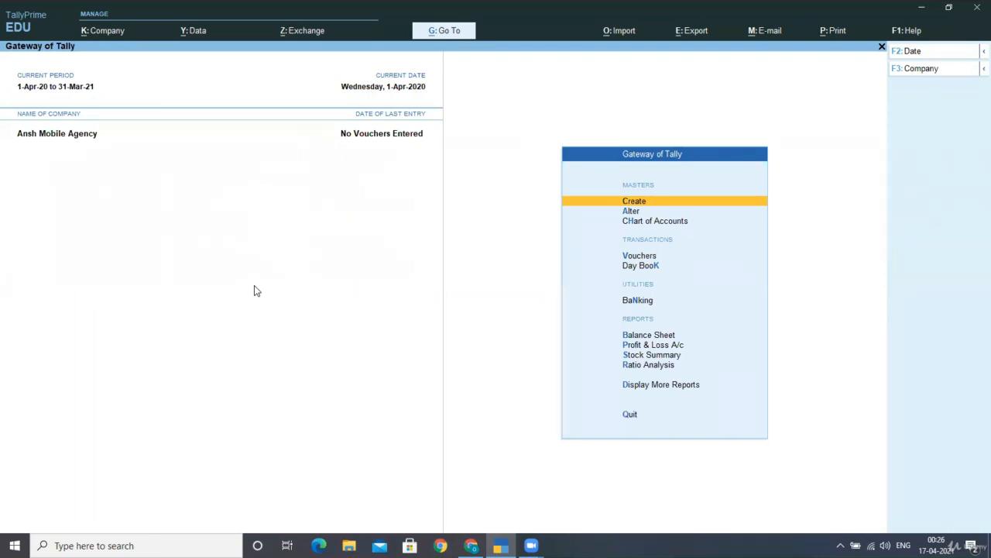
# - Start a new ledger named Saras Mobtech under the Sundry Creditors group
pyautogui.press('Return')
pyautogui.press('Return')
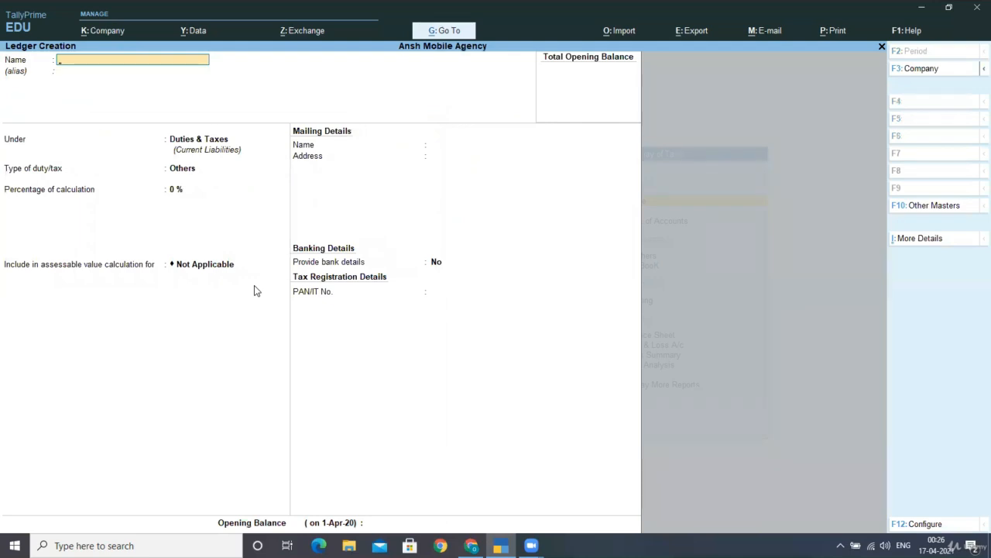
pyautogui.write('Saras Mobtech')
pyautogui.press('Return')
pyautogui.press('Return')
pyautogui.write('Sun')
pyautogui.press('Return')
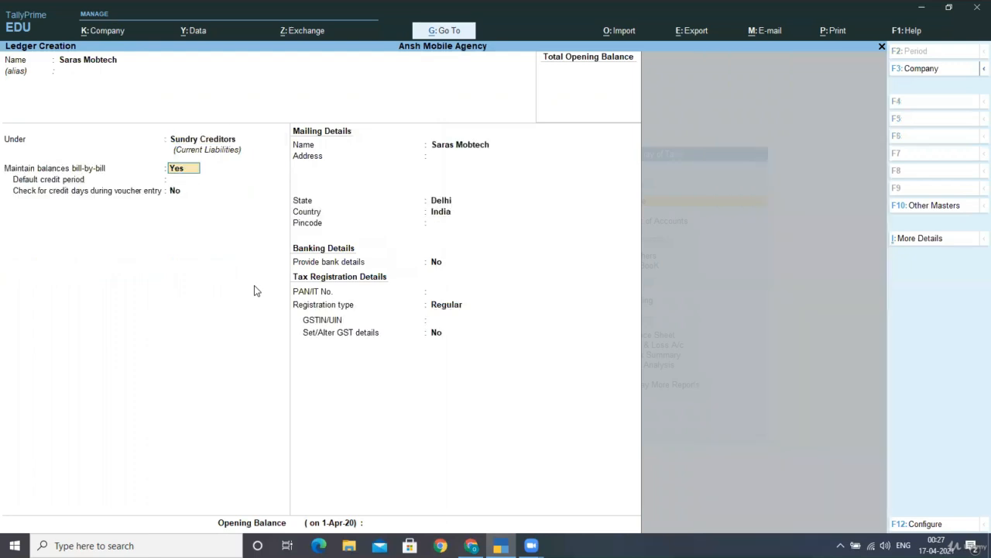
# - Keep bill-by-bill balances, the Delhi mailing details and the Regular registration type for the Saras Mobtech ledger
pyautogui.press('Return')
pyautogui.press('Return')
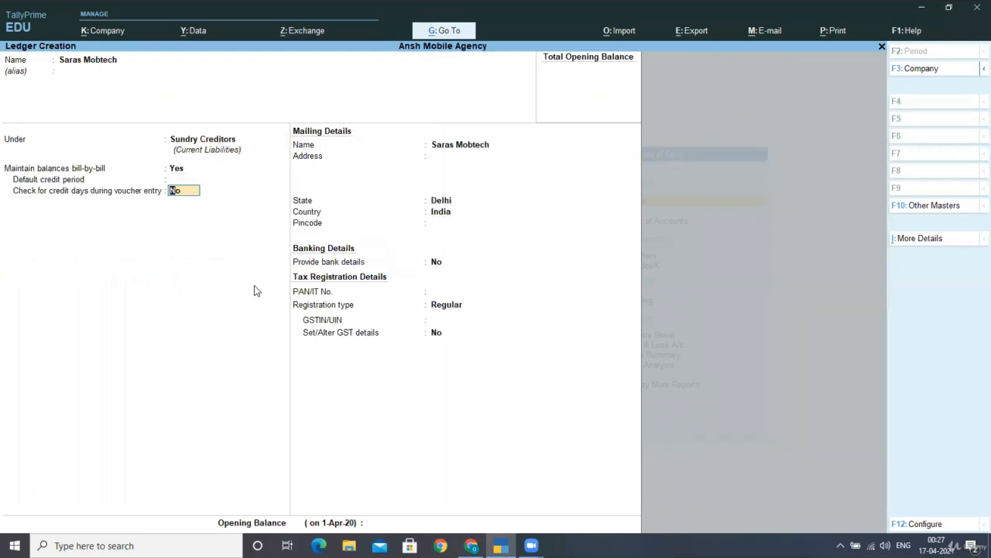
pyautogui.press('Return')
pyautogui.press('Return')
pyautogui.press('Return')
pyautogui.press('Return')
pyautogui.press('Return')
pyautogui.press('Return')
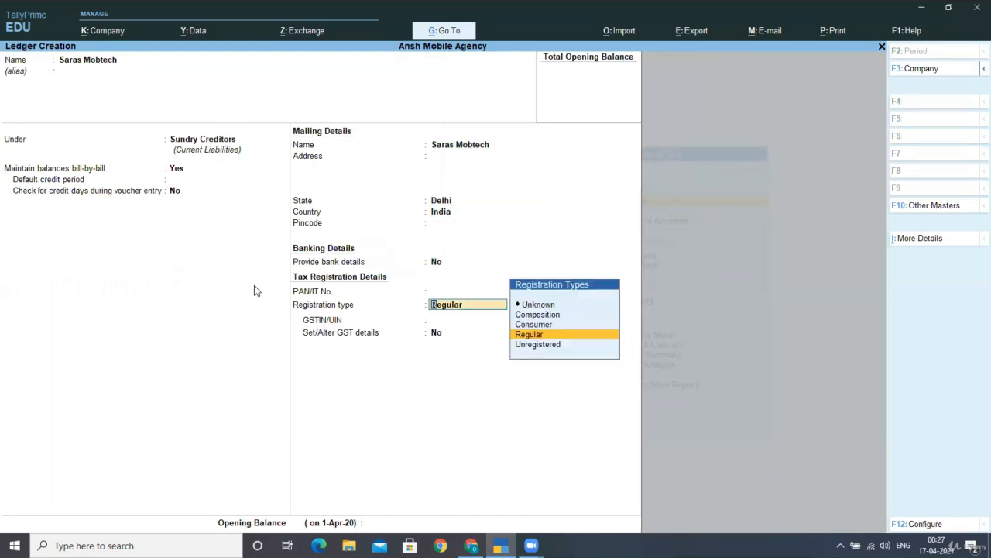
pyautogui.press('Return')
# - Enter the supplier's GSTIN/UIN, leave the GST details and opening balance at their defaults, and save the ledger
pyautogui.write('07XFWSGVDXTW')
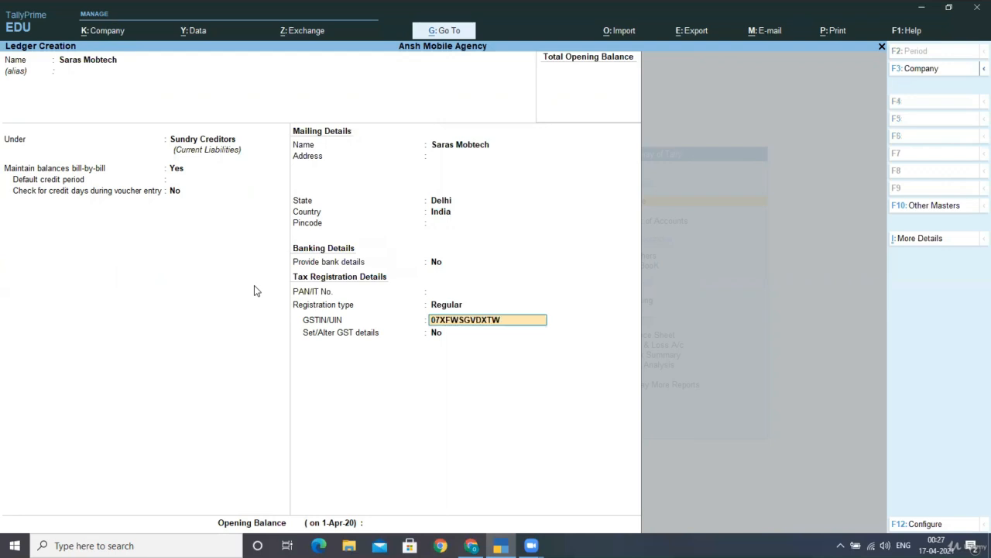
pyautogui.press('Return')
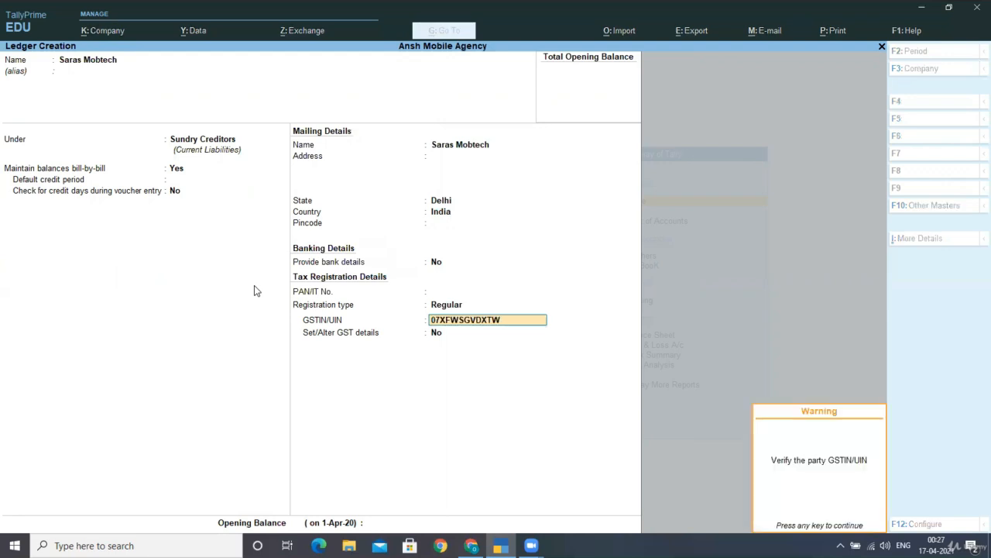
pyautogui.press('Return')
pyautogui.press('Return')
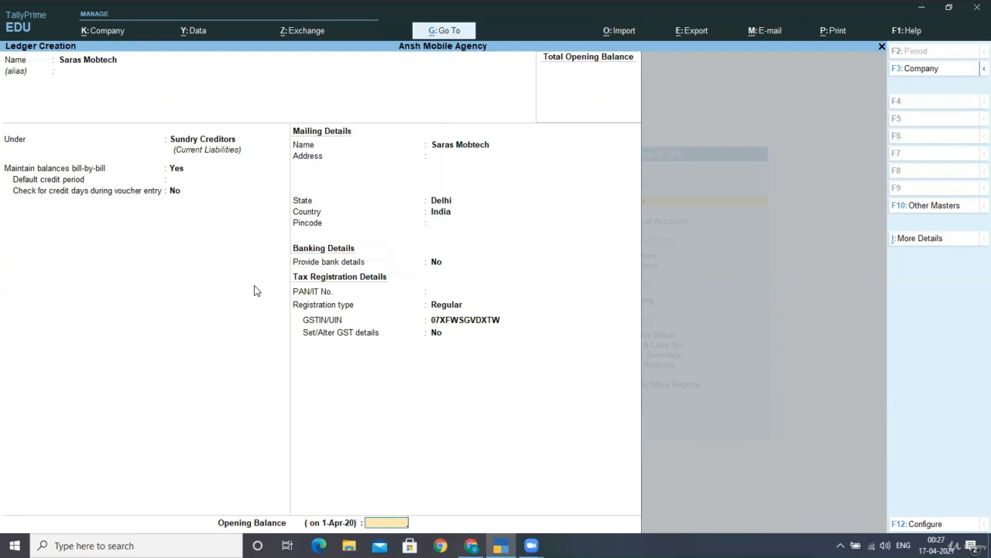
pyautogui.press('Return')
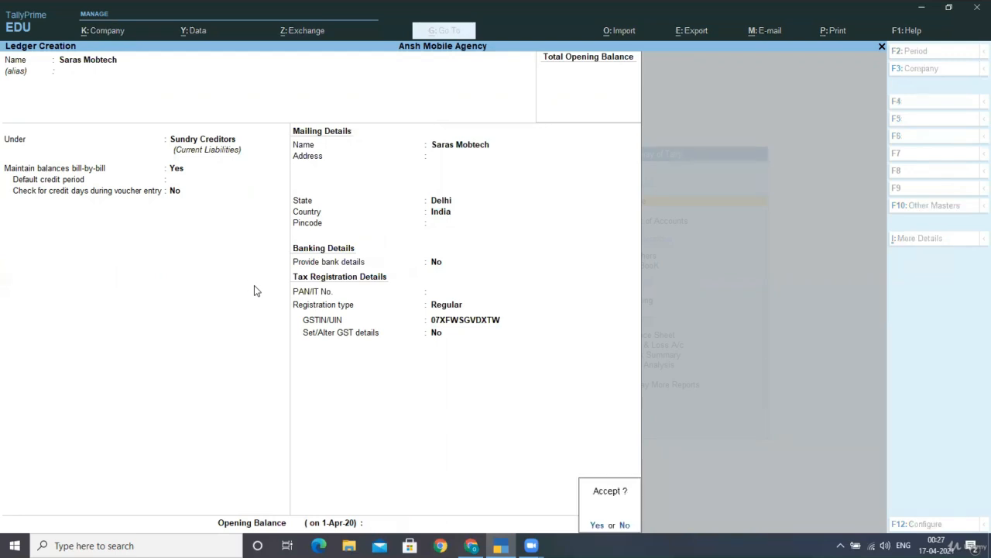
pyautogui.press('Return')
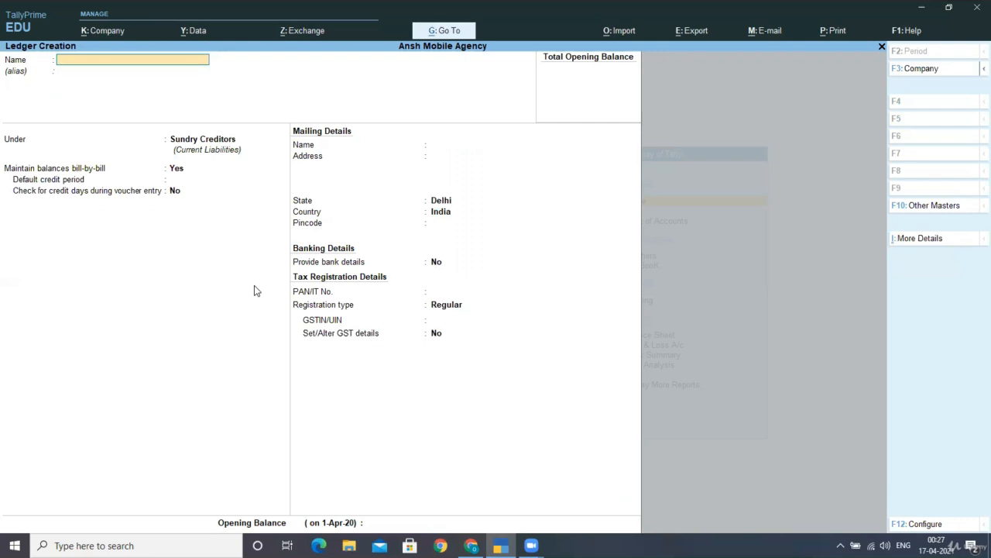
# - Start a new ledger named Sushma Shop under the Sundry Debtors group
pyautogui.write('Sushma Shop')
pyautogui.press('Return')
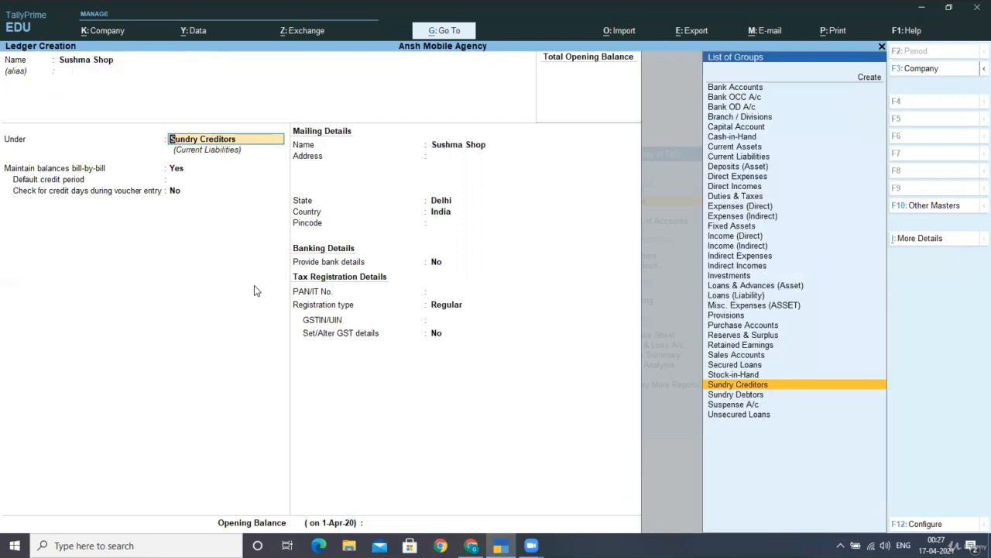
pyautogui.write('Su')
pyautogui.press('Down')
pyautogui.press('Down')
pyautogui.press('Up')
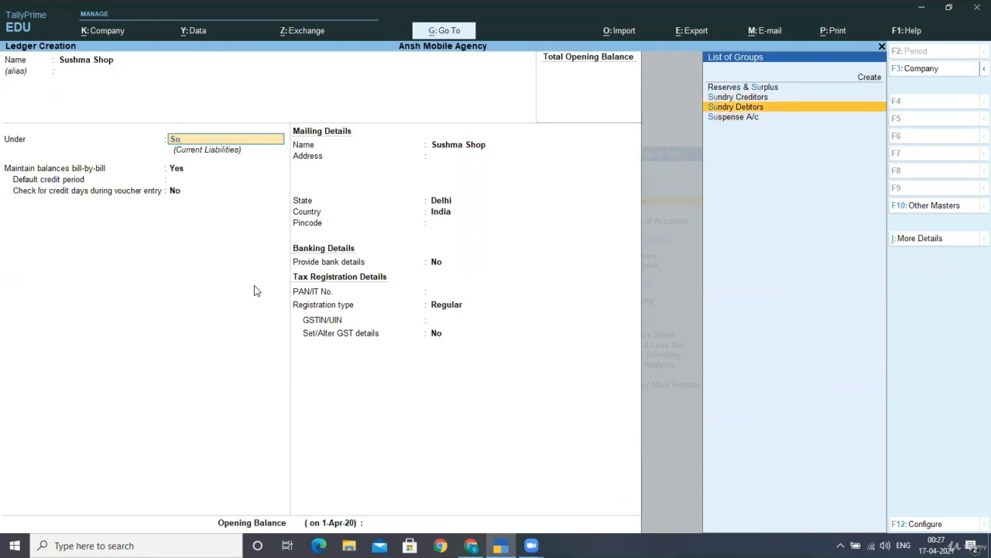
pyautogui.press('Return')
# - Keep bill-by-bill balances, state Delhi, no bank details and the Regular registration type for the Sushma Shop ledger
pyautogui.press('Return')
pyautogui.press('Return')
pyautogui.press('Return')
pyautogui.press('Return')
pyautogui.press('Return')
pyautogui.press('Return')
pyautogui.press('Return')
pyautogui.press('Return')
pyautogui.press('Return')
pyautogui.press('Return')
pyautogui.press('Return')
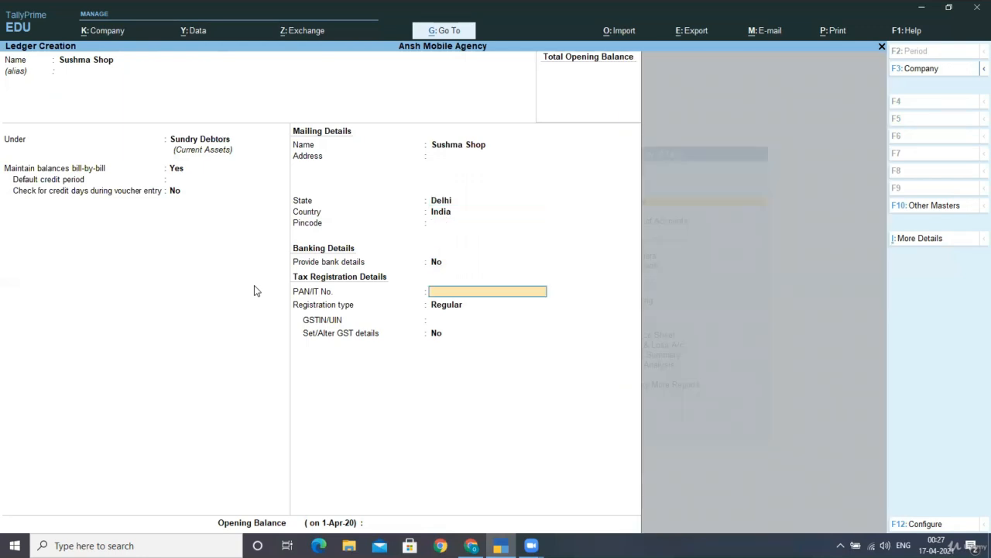
# - Enter Sushma Shop's GSTIN/UIN and save the ledger without altering GST details
pyautogui.write('07VSATDQWWS')
pyautogui.press('Return')
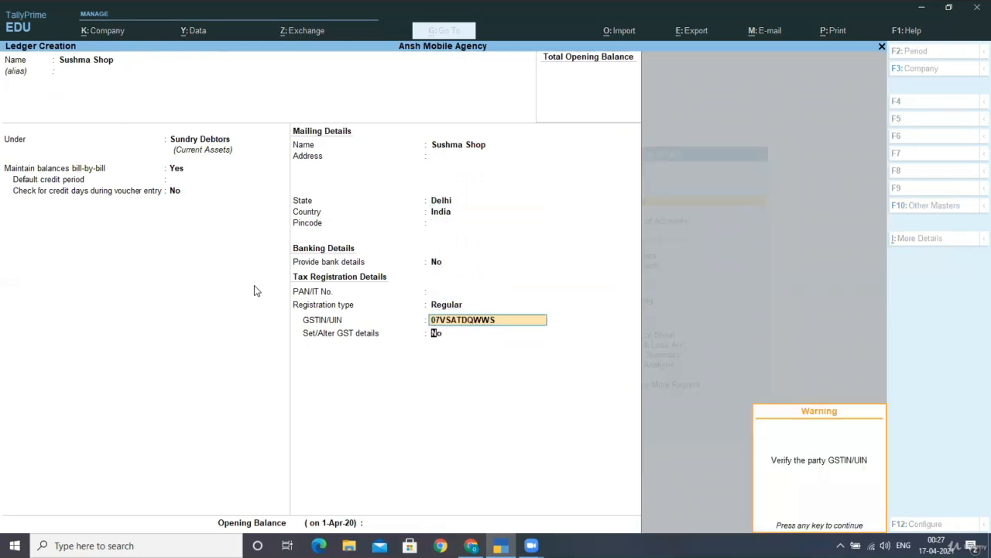
pyautogui.press('Return')
pyautogui.press('Return')
pyautogui.press('Return')
pyautogui.press('Return')
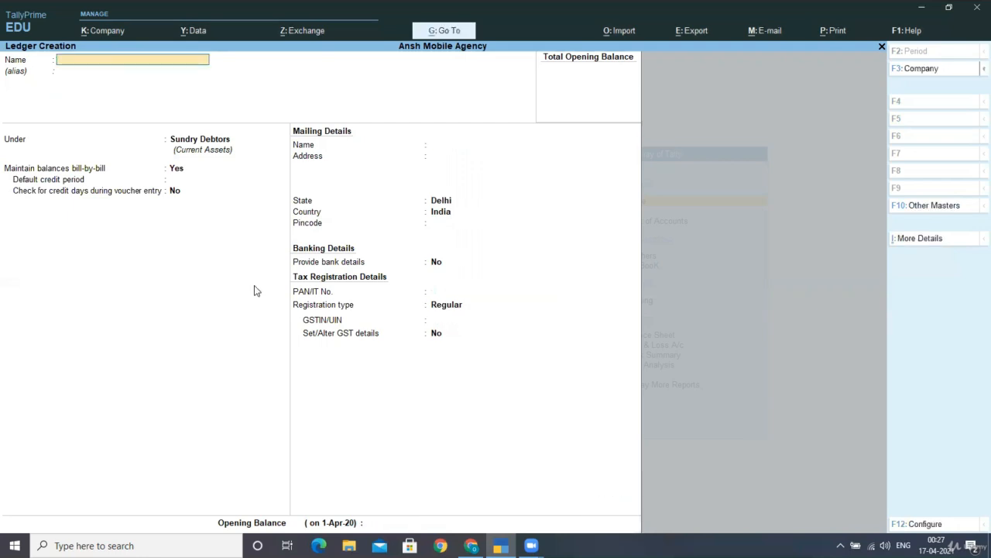
# - Start a new ledger named Purchase /ac under the Purchase Accounts group
pyautogui.write('Purchase /ac')
pyautogui.press('Return')
pyautogui.write('pu')
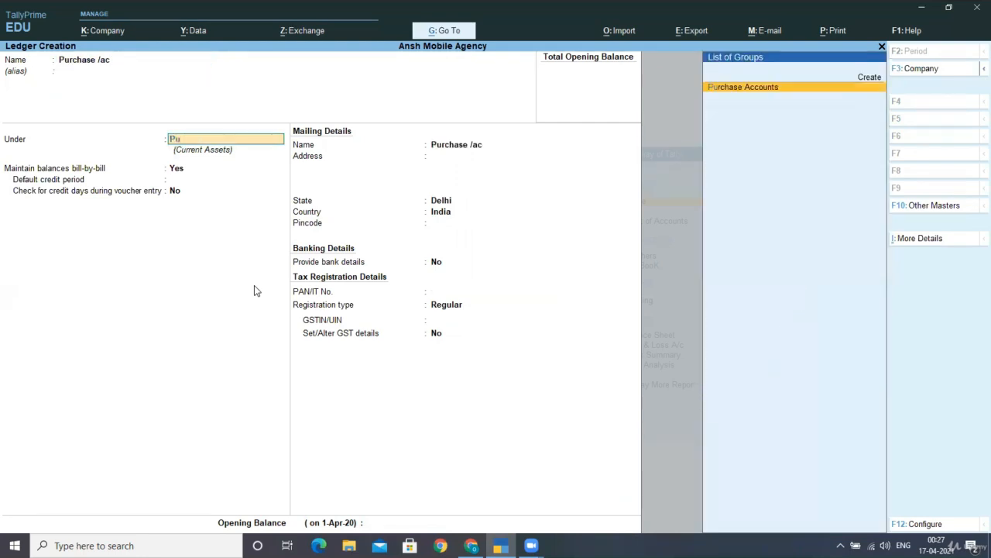
pyautogui.press('Return')
pyautogui.press('Return')
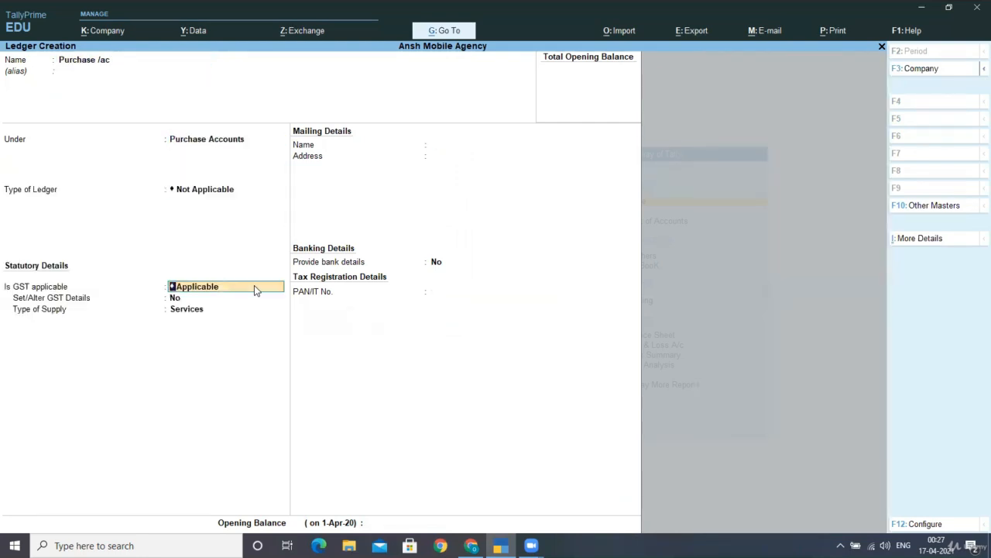
# - Keep GST applicable, set the purchase ledger's type of supply to Goods, and save it
pyautogui.press('Return')
pyautogui.press('Return')
pyautogui.press('Up')
pyautogui.press('Return')
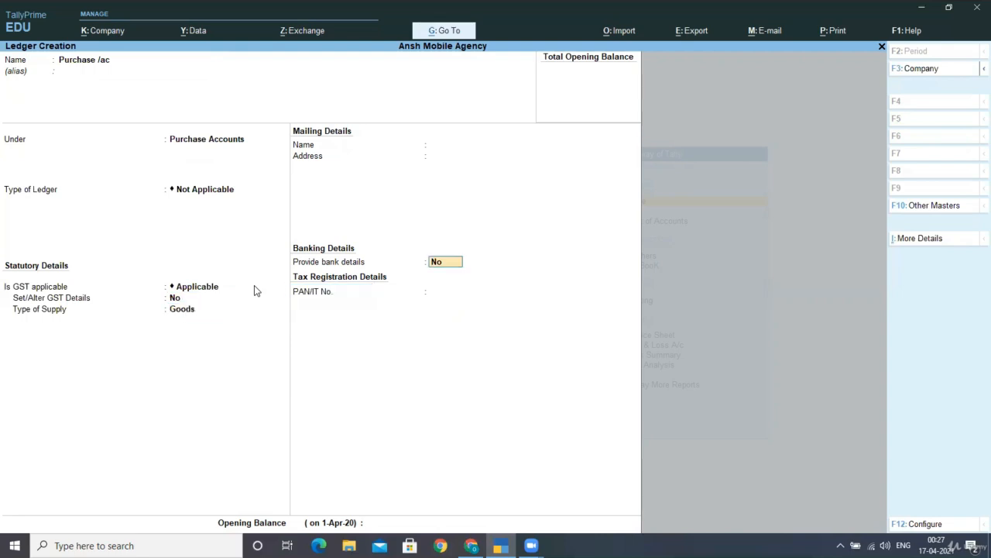
pyautogui.press('Return')
pyautogui.press('Return')
pyautogui.press('Return')
# - Start a new ledger named Sales under Sales Accounts with GST applicable
pyautogui.write('Sales')
pyautogui.press('Return')
pyautogui.write('Sa')
pyautogui.press('Return')
pyautogui.press('Return')
pyautogui.press('Return')
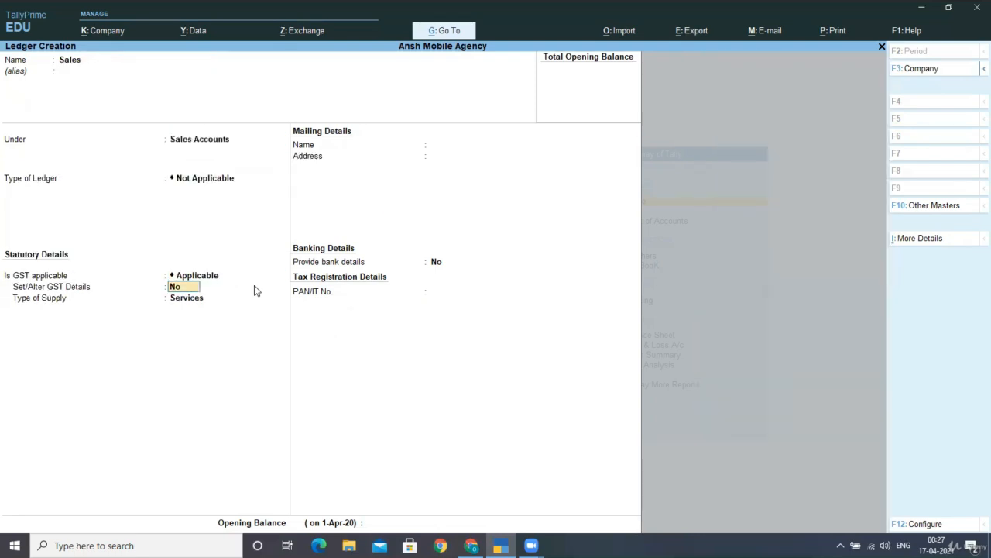
# - Set the Sales ledger's type of supply to Goods and save it
pyautogui.press('Return')
pyautogui.press('Up')
pyautogui.press('Return')
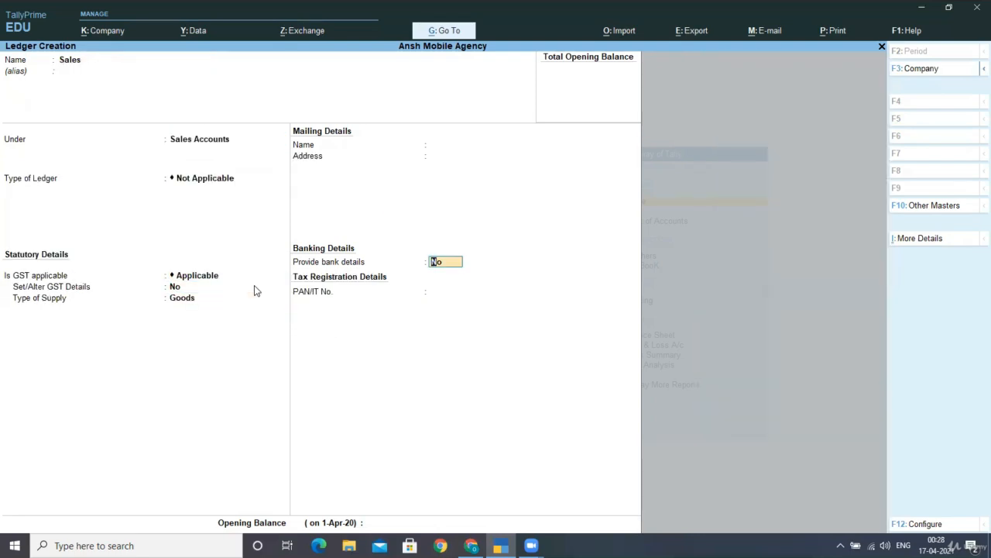
pyautogui.hotkey('ctrl', 'a')
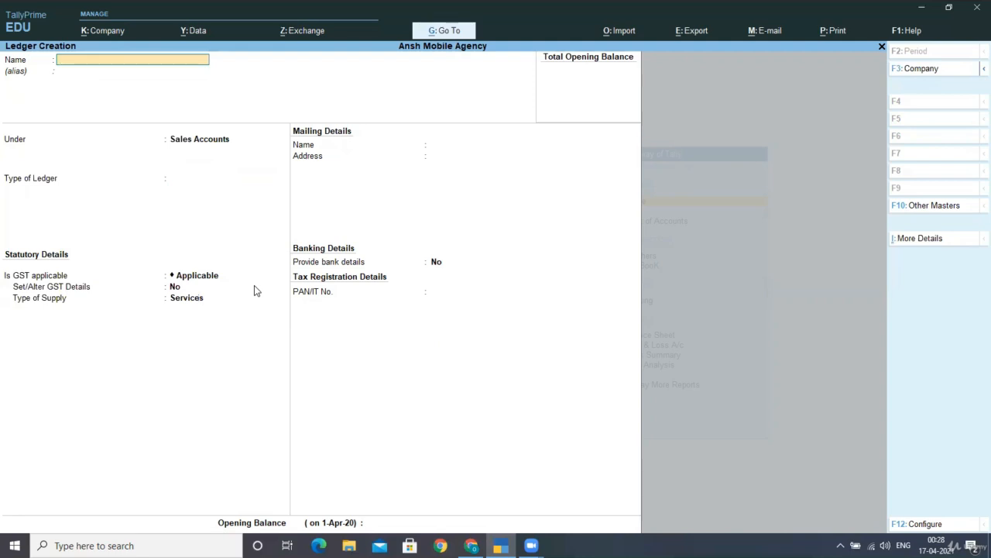
# - Start a new ledger named CGST under the Direct Expenses group
pyautogui.write('Cgst')
pyautogui.press('Return')
pyautogui.press('Return')
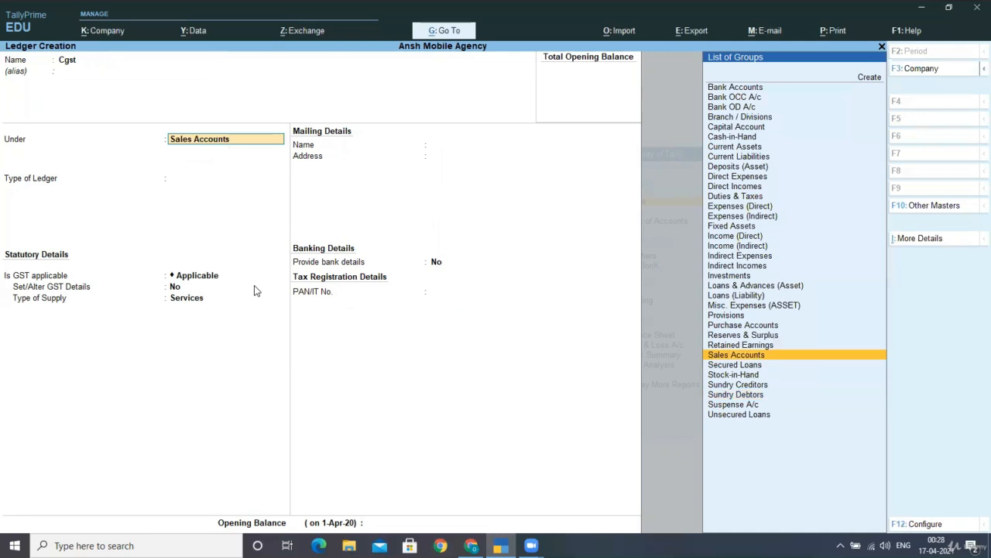
pyautogui.press('BackSpace')
pyautogui.press('BackSpace')
pyautogui.write('CGST')
pyautogui.press('Return')
pyautogui.press('Return')
pyautogui.write('DI')
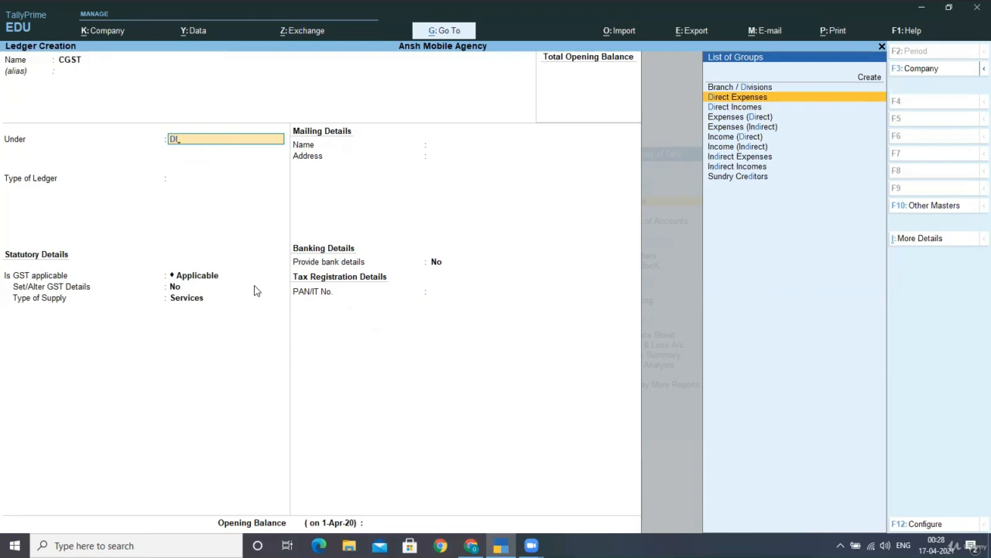
pyautogui.press('Return')
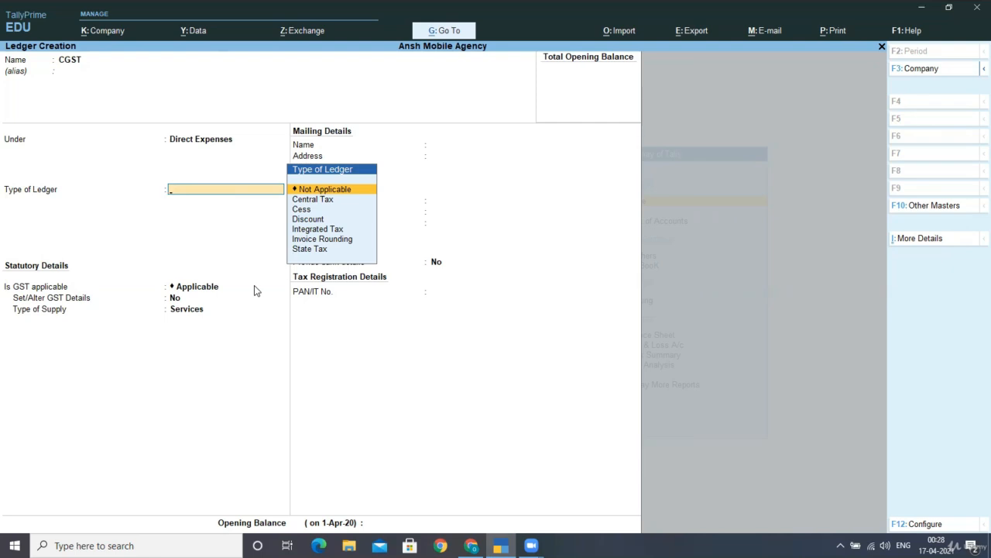
# - Set the CGST ledger's type to Central Tax, keep 0 % calculation and rounding Not Applicable, and save it
pyautogui.press('Down')
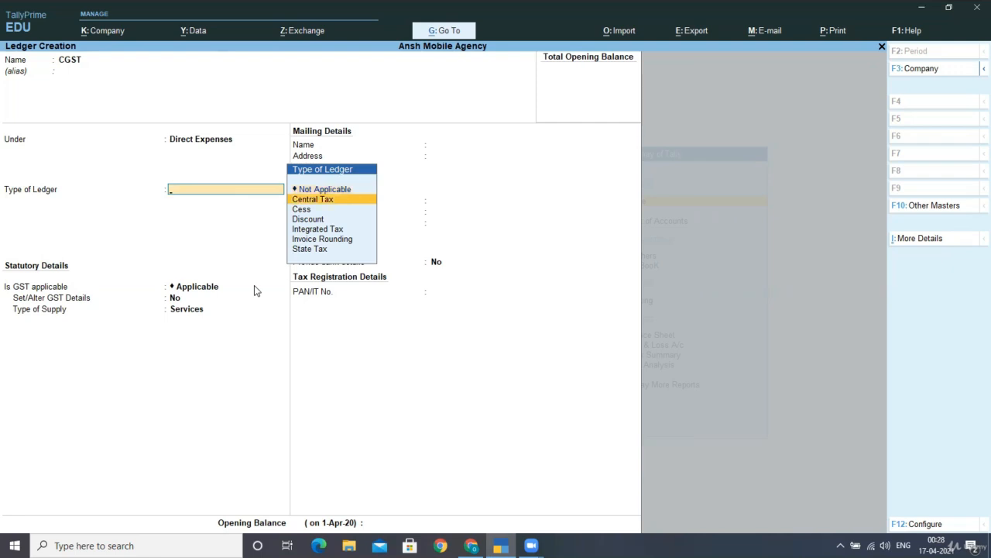
pyautogui.press('Return')
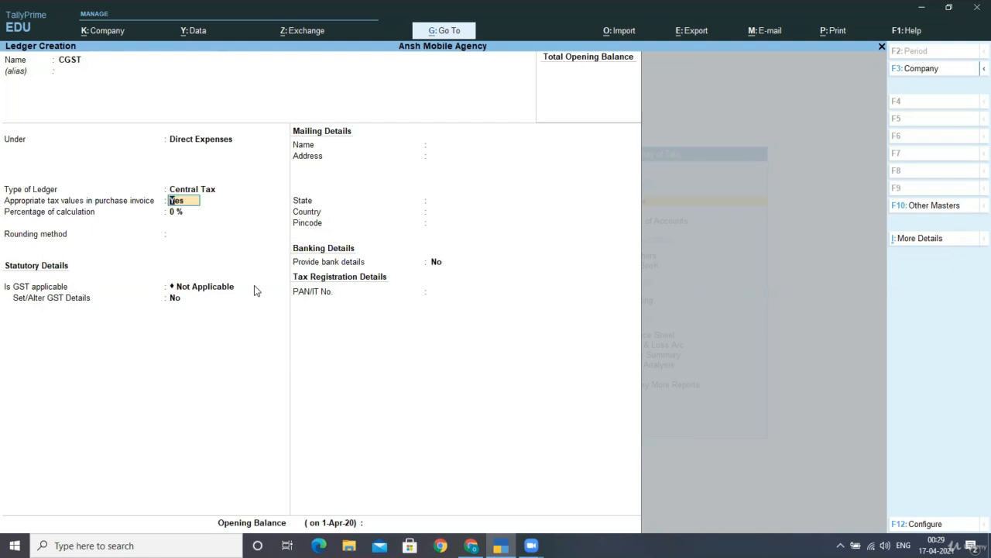
pyautogui.press('Return')
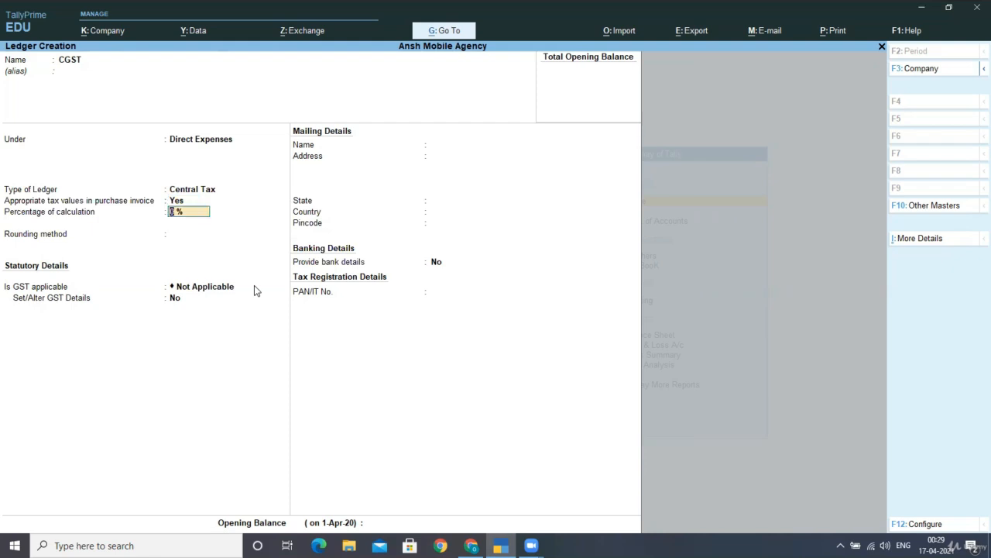
pyautogui.press('Return')
pyautogui.press('Return')
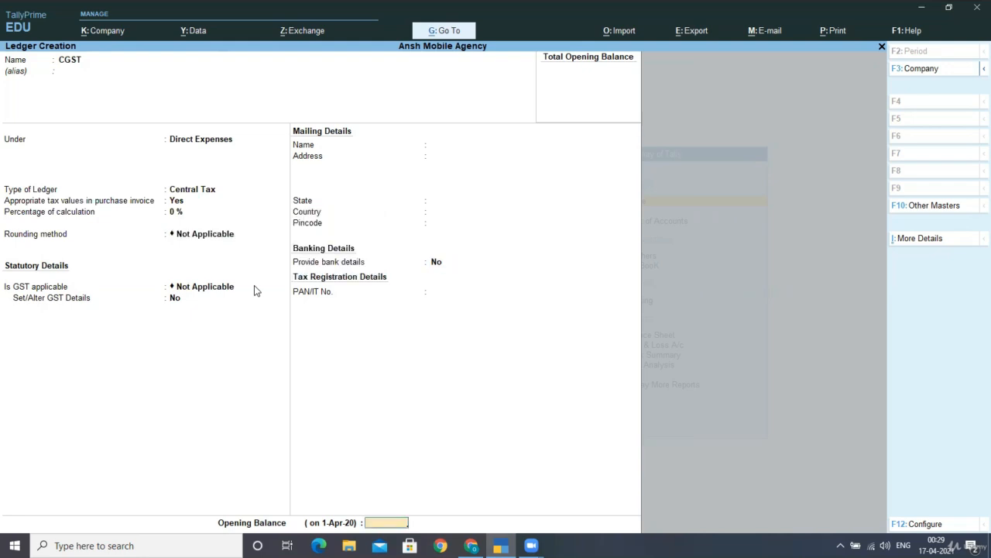
pyautogui.press('Return')
pyautogui.press('Return')
# - Start a new ledger named SGST under Direct Expenses with State Tax as the type of ledger
pyautogui.write('SGST')
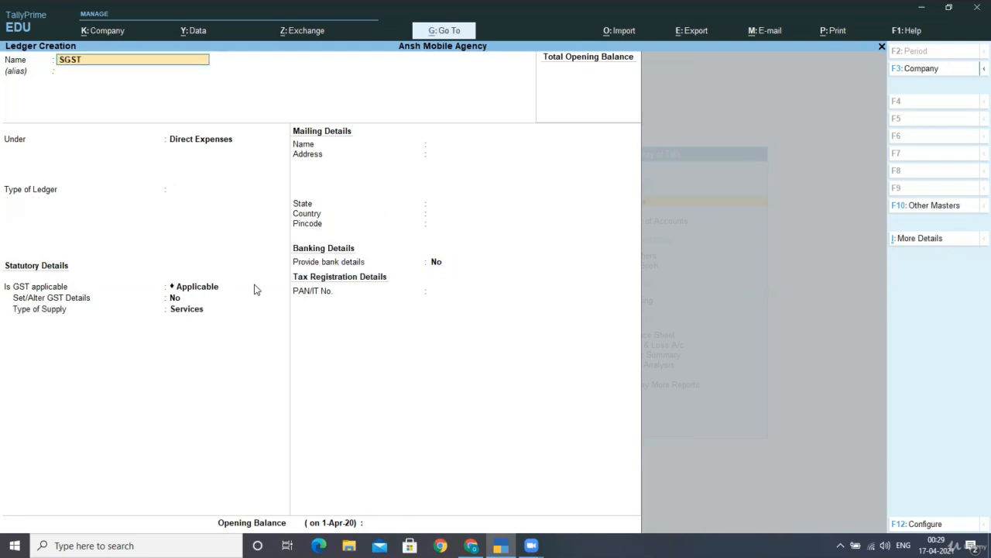
pyautogui.press('Return')
pyautogui.press('Return')
pyautogui.press('Return')
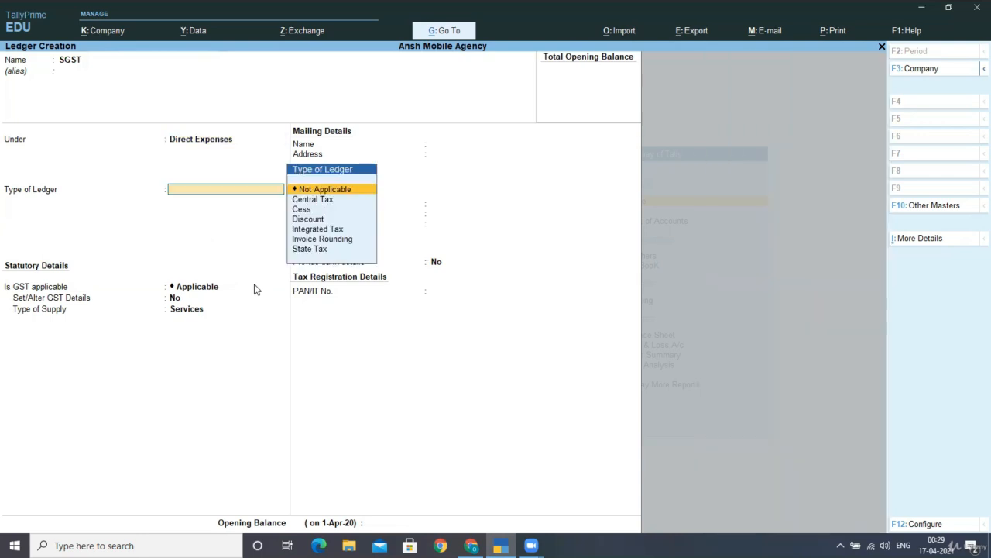
pyautogui.press('Down')
pyautogui.press('Down')
pyautogui.press('Down')
pyautogui.press('Down')
pyautogui.press('Down')
pyautogui.press('Down')
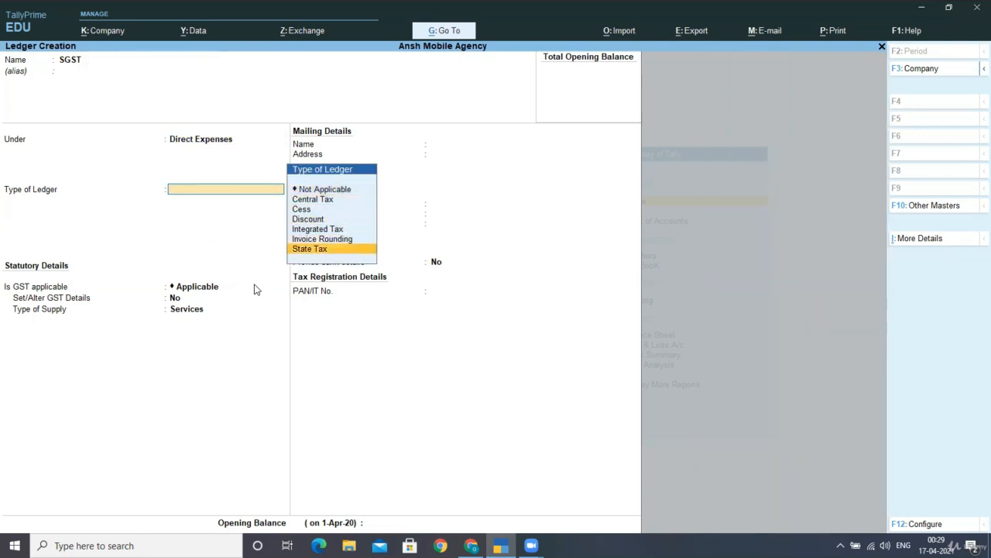
pyautogui.press('Return')
# - Keep tax value appropriation Yes, 0 % calculation and rounding Not Applicable for SGST, and save the ledger
pyautogui.press('Return')
pyautogui.press('Return')
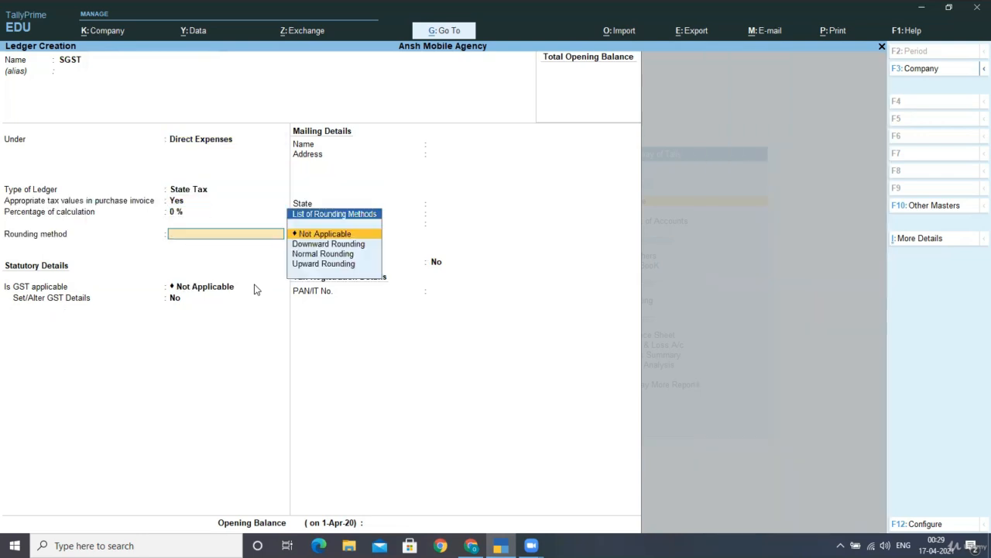
pyautogui.press('Return')
pyautogui.press('Return')
pyautogui.press('Return')
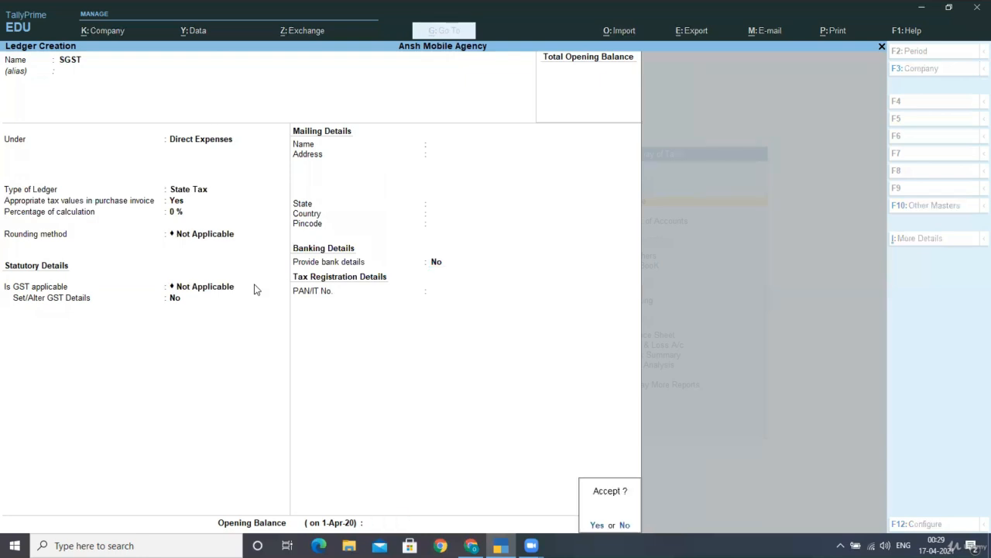
pyautogui.press('Return')
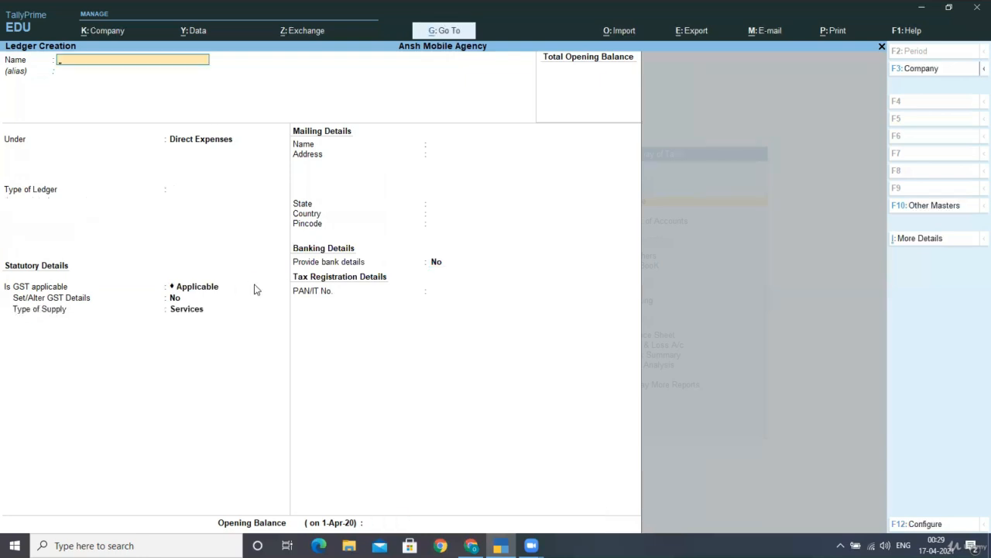
# - Leave ledger creation and return to the Gateway of Tally
pyautogui.press('Escape')
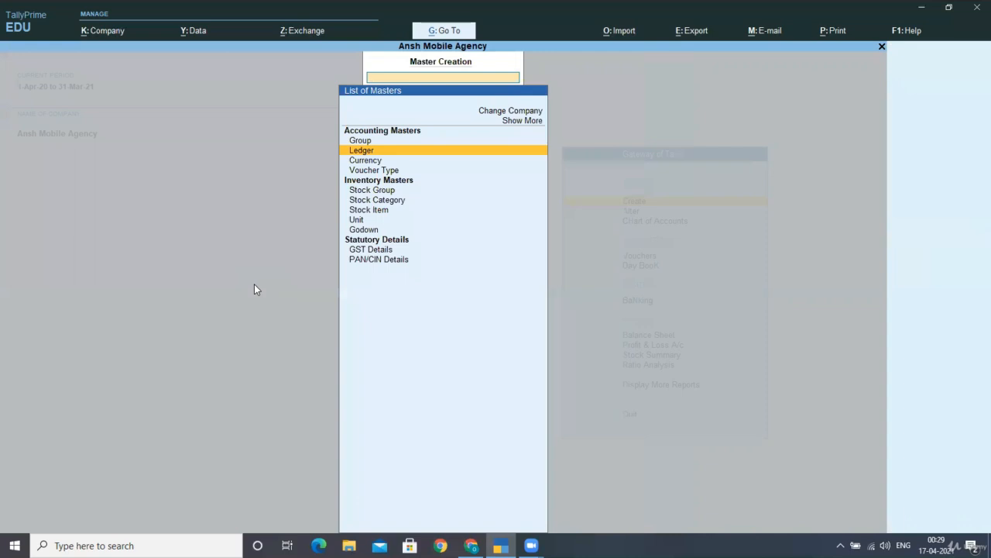
pyautogui.press('Down')
pyautogui.press('Down')
pyautogui.press('Down')
pyautogui.press('Escape')
pyautogui.press('Down')
pyautogui.press('Down')
pyautogui.press('Down')
pyautogui.press('Down')
pyautogui.press('Up')
pyautogui.press('Return')
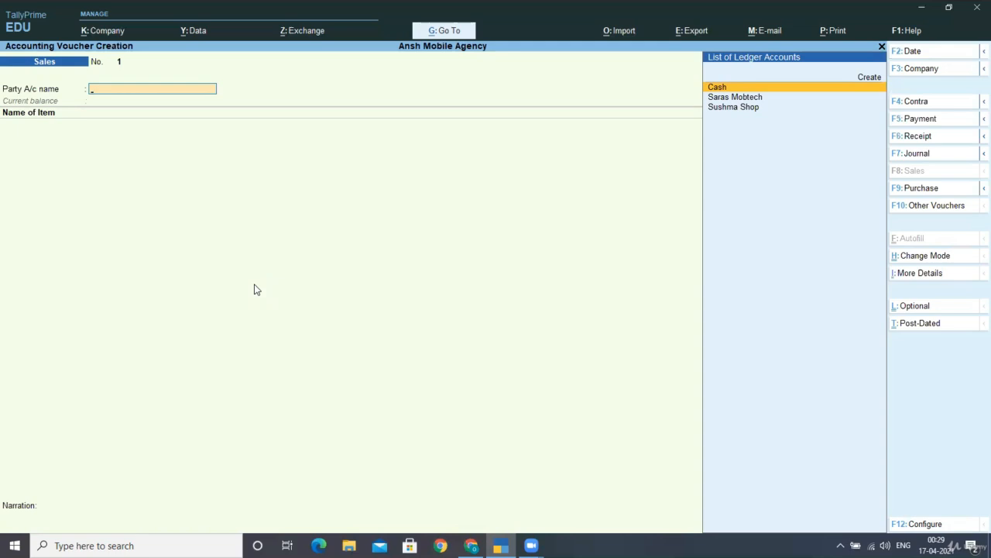
pyautogui.press('F9')
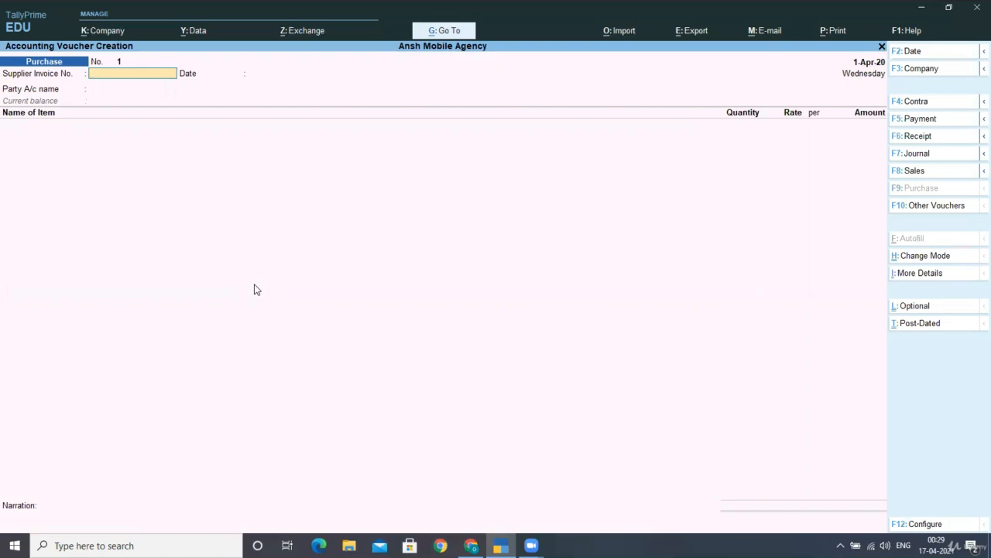
pyautogui.press('Escape')
pyautogui.press('Up')
pyautogui.press('Up')
pyautogui.press('Up')
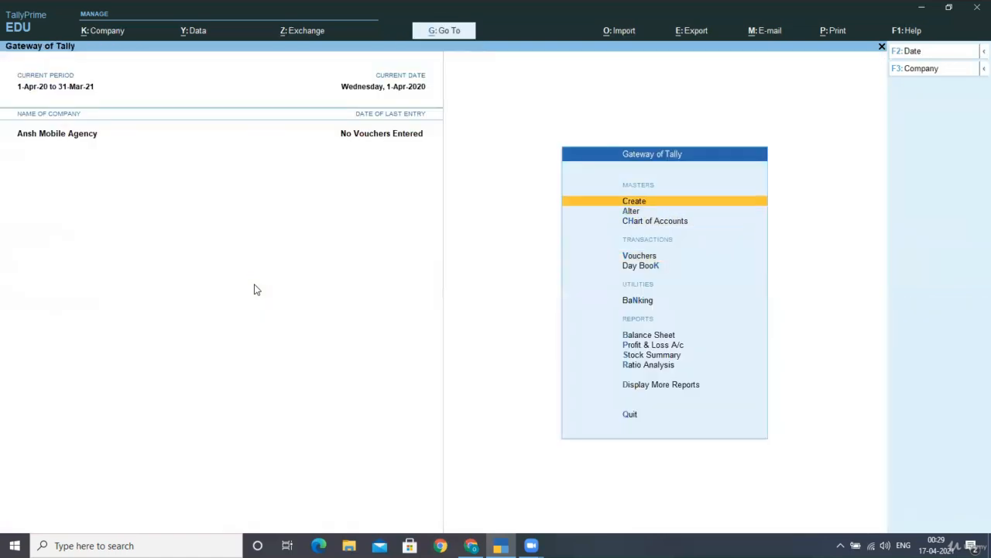
# - Start a new stock item named MOBILE BATTERIES under Primary
pyautogui.press('Return')
pyautogui.press('Down')
pyautogui.press('Down')
pyautogui.press('Down')
pyautogui.press('Down')
pyautogui.press('Down')
pyautogui.press('Down')
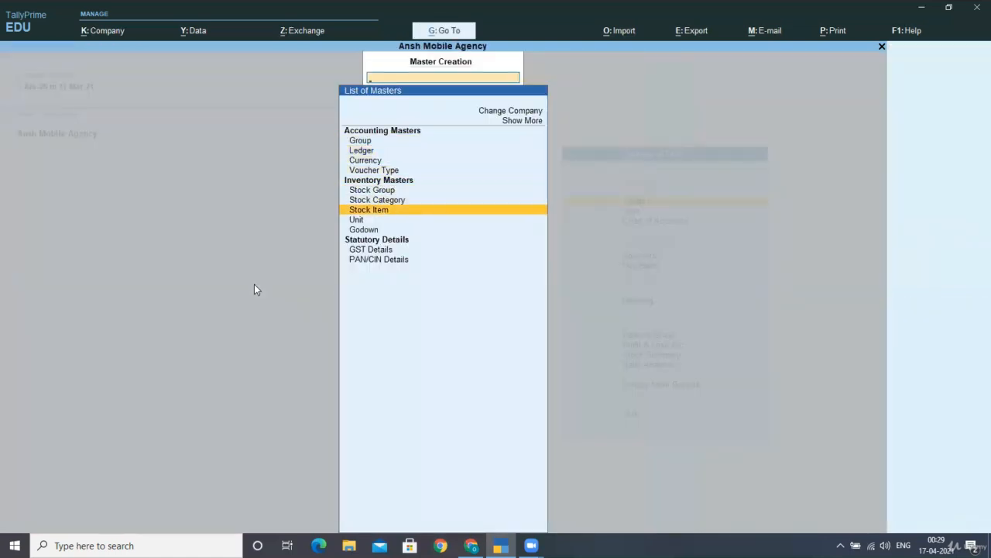
pyautogui.press('Return')
pyautogui.write('MOBI')
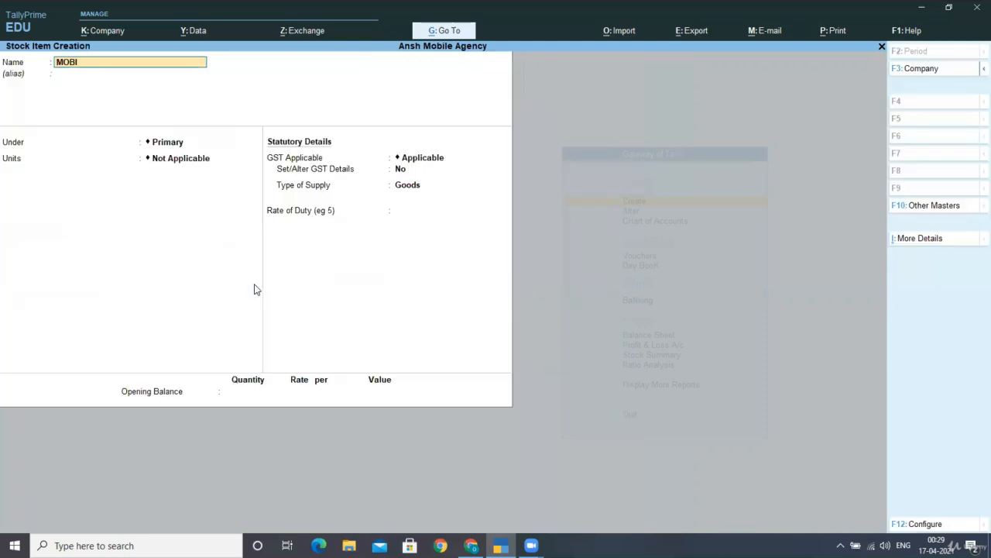
pyautogui.write('LE BATTERIES')
pyautogui.press('Return')
pyautogui.press('Return')
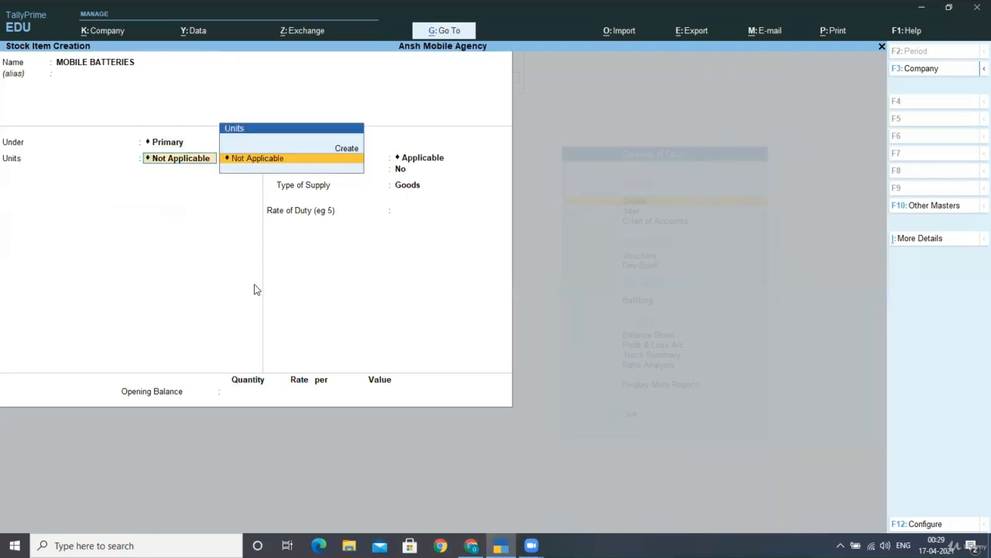
# - Create the simple unit NOS, formal name NUMBERS, with UQC NOS-NUMBERS and 0 decimal places, and assign it to the stock item
pyautogui.hotkey('alt', 'c')
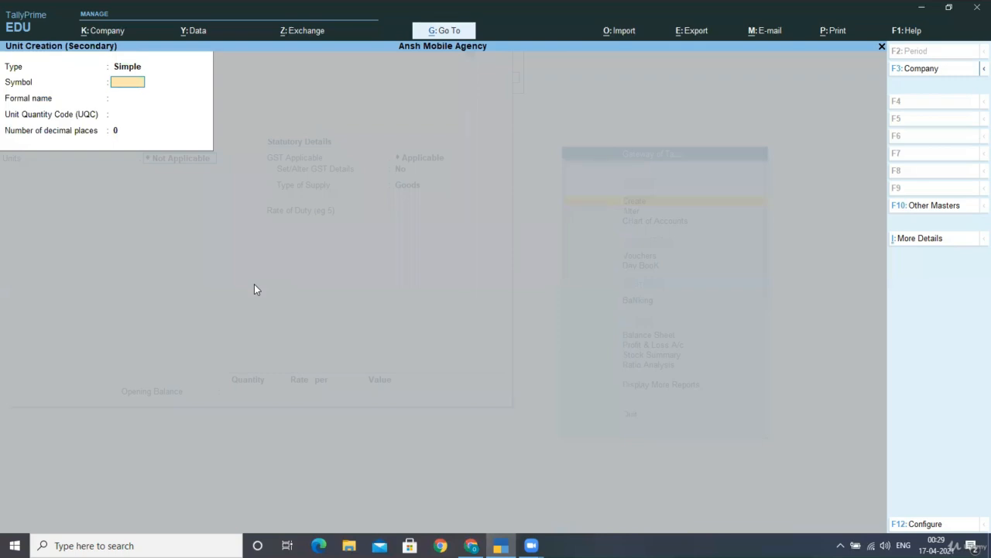
pyautogui.write('No')
pyautogui.press('BackSpace')
pyautogui.press('BackSpace')
pyautogui.write('NOS')
pyautogui.press('Return')
pyautogui.write('NUM')
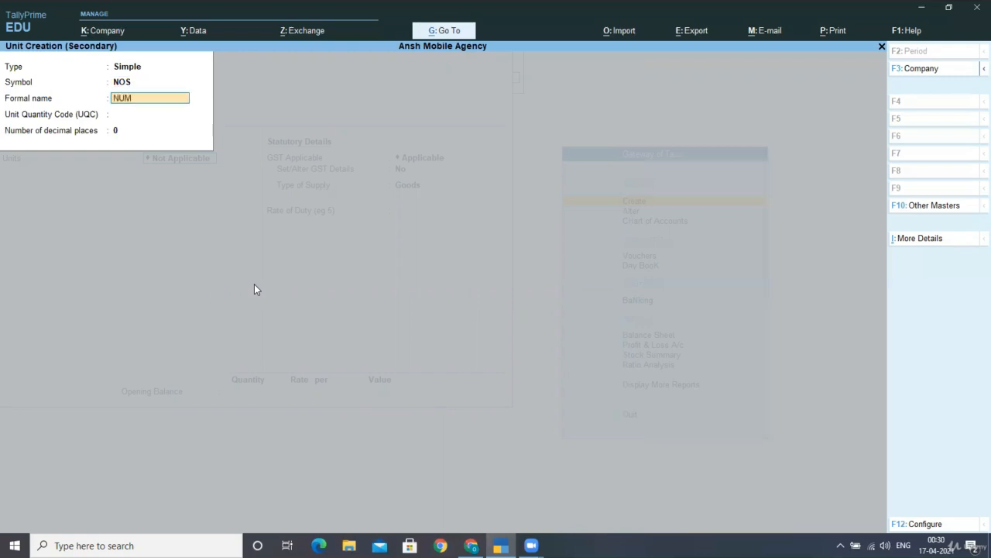
pyautogui.write('BERS')
pyautogui.press('Return')
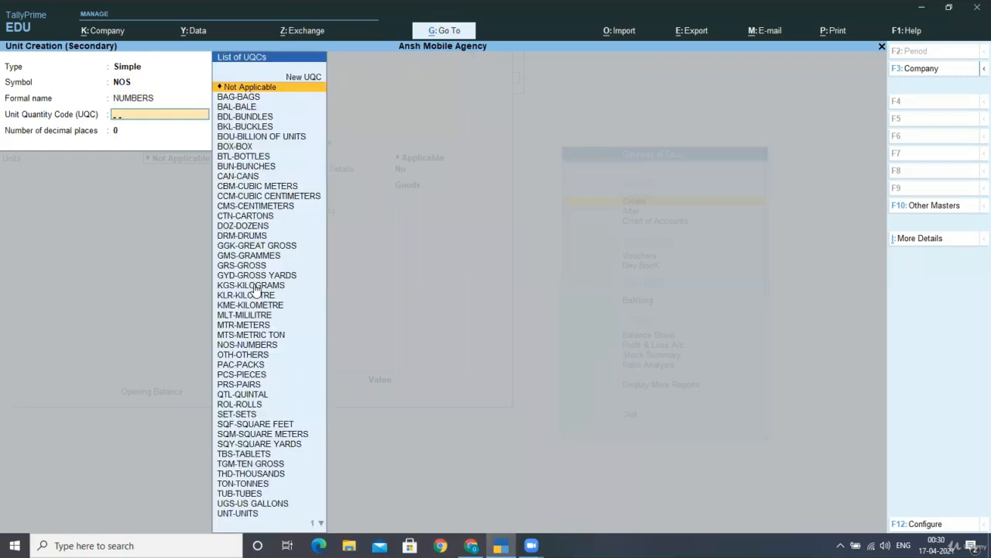
pyautogui.write('N')
pyautogui.press('Return')
pyautogui.press('Return')
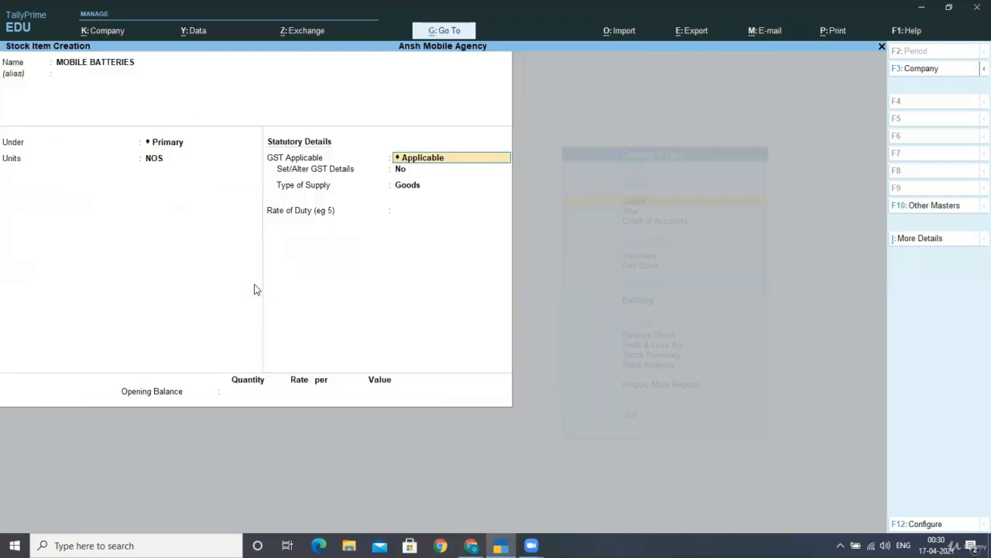
# - Keep GST applicable to MOBILE BATTERIES, set its GST details with a 28 % tax rate, and save the stock item
pyautogui.press('Return')
pyautogui.write('y')
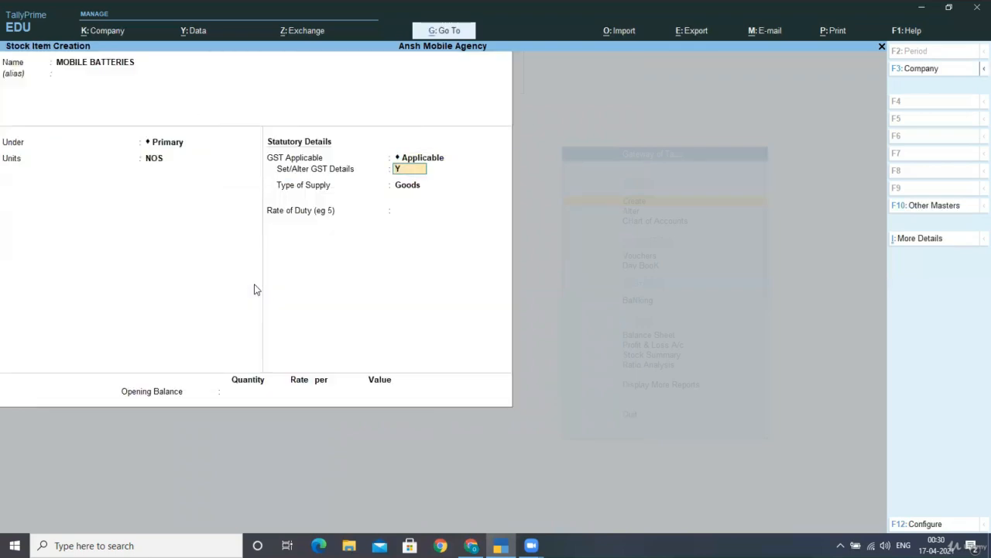
pyautogui.press('Return')
pyautogui.press('Return')
pyautogui.press('Down')
pyautogui.press('Down')
pyautogui.press('Down')
pyautogui.press('Return')
pyautogui.write('28')
pyautogui.press('Return')
pyautogui.press('Return')
pyautogui.press('Return')
pyautogui.press('Return')
pyautogui.press('Return')
pyautogui.press('Return')
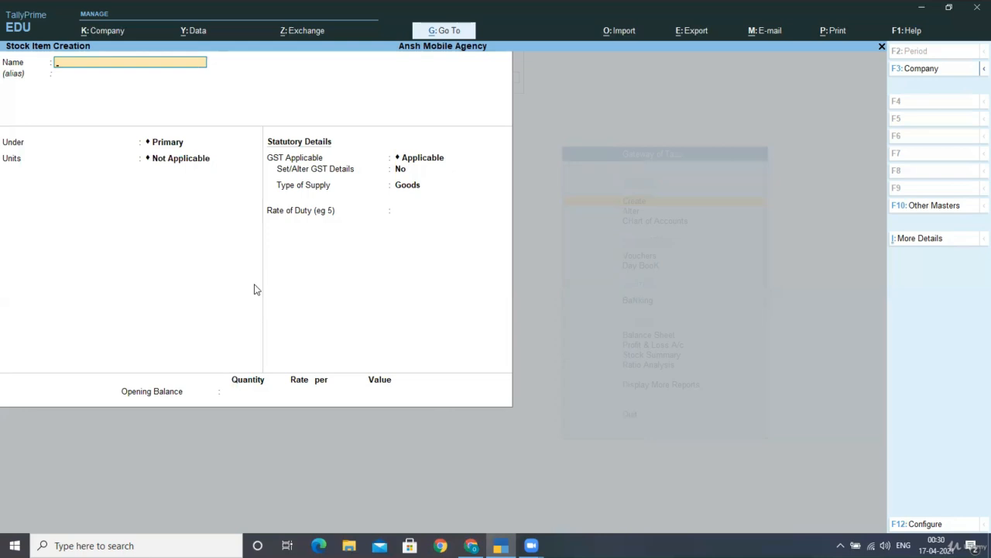
# - Leave stock item creation and start a purchase voucher with supplier invoice number 322 dated 1-Apr-20
pyautogui.press('Escape')
pyautogui.press('Escape')
pyautogui.press('Down')
pyautogui.press('Down')
pyautogui.press('Down')
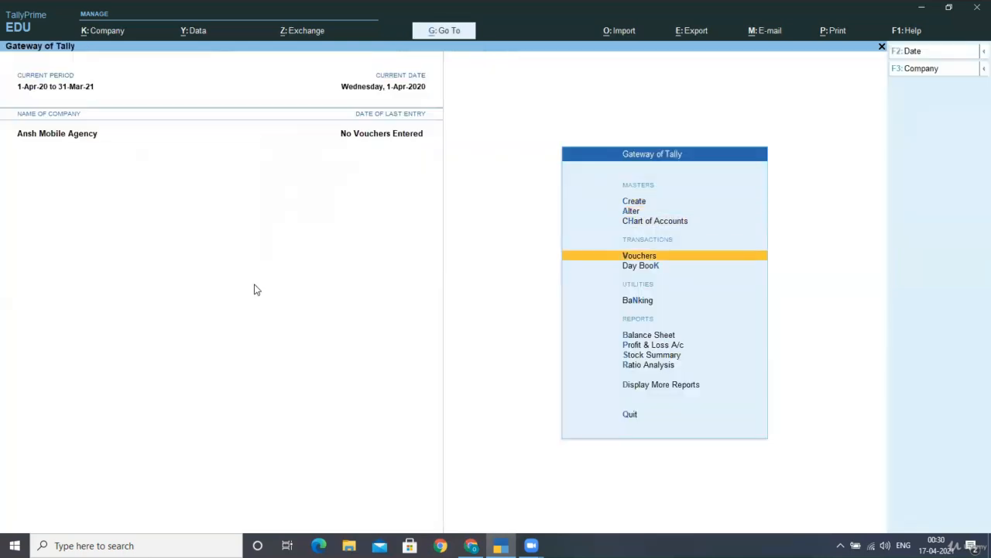
pyautogui.press('Return')
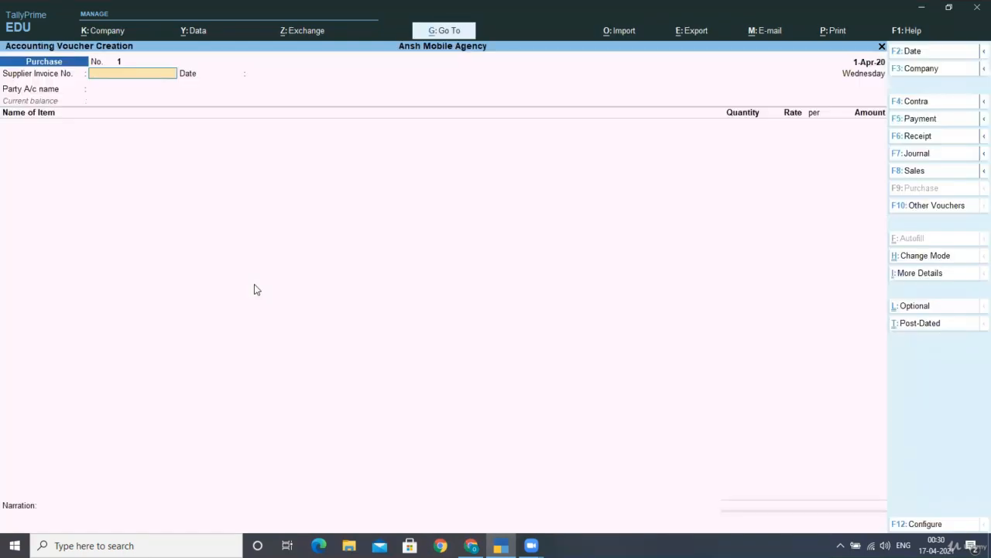
pyautogui.write('322')
pyautogui.press('Return')
pyautogui.press('Return')
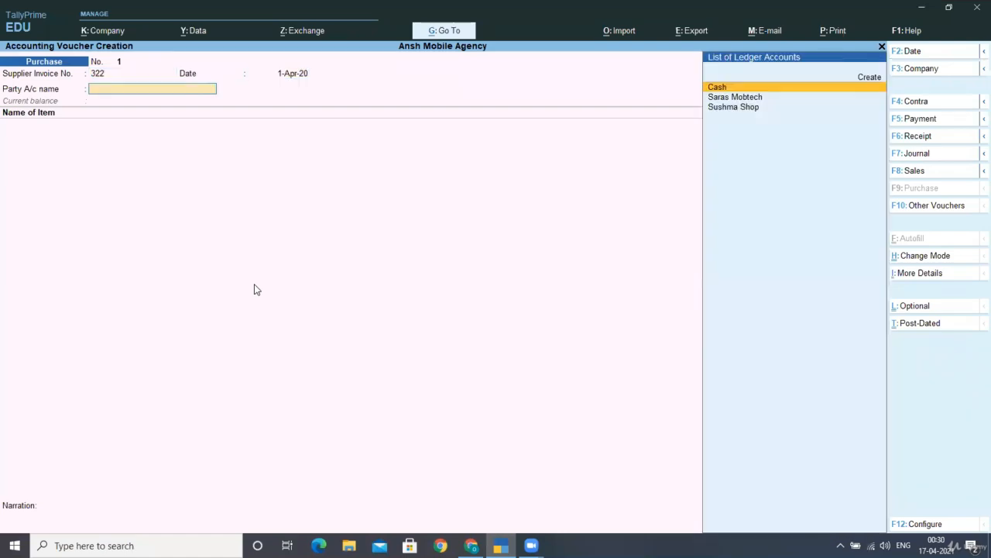
# - Choose Saras Mobtech as the purchase voucher's party and accept its receipt and party details
pyautogui.press('Down')
pyautogui.press('Return')
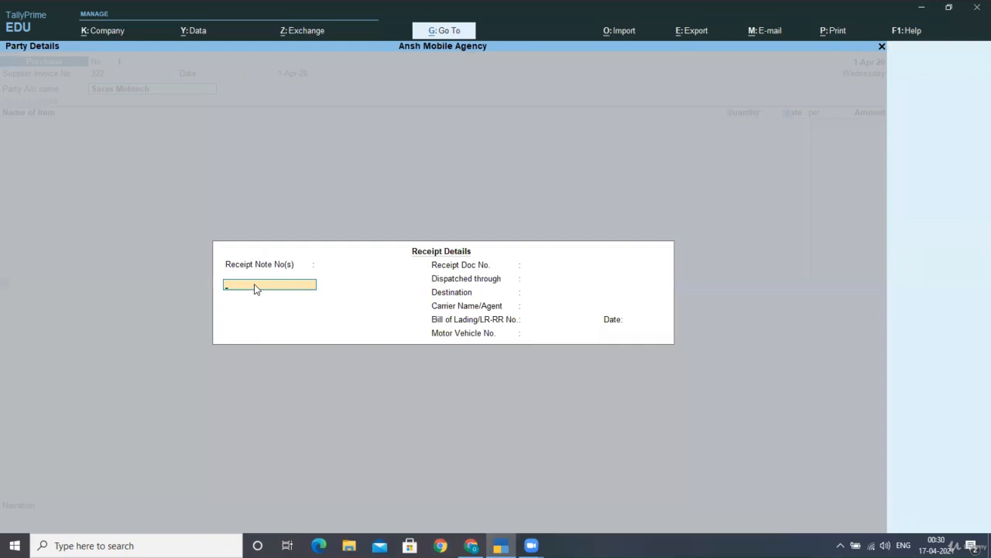
pyautogui.hotkey('ctrl', 'a')
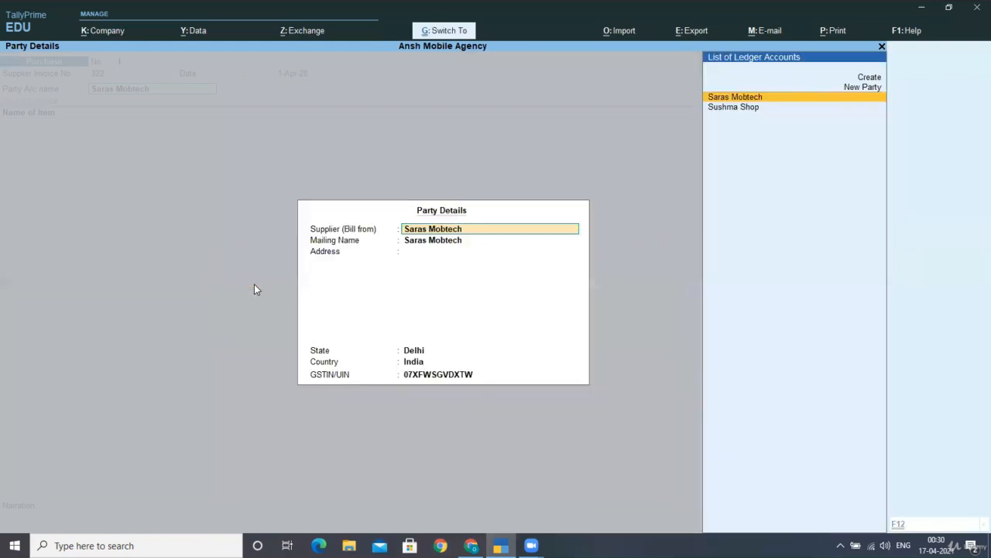
pyautogui.hotkey('ctrl', 'a')
# - Add 150 NOS of MOBILE BATTERIES at a rate of 1,500 to the purchase and accept the item's accounting allocation
pyautogui.press('Down')
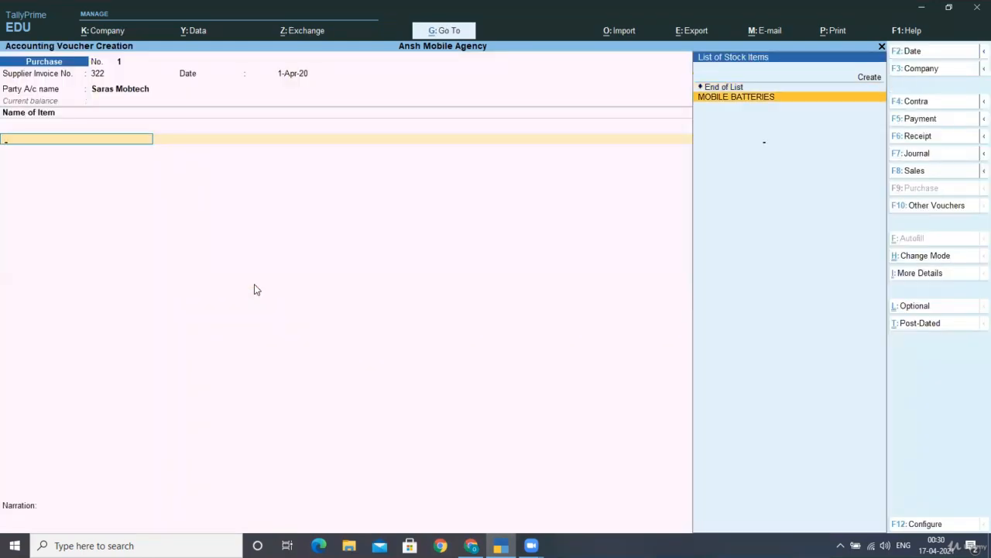
pyautogui.press('Return')
pyautogui.write('150')
pyautogui.press('Return')
pyautogui.write('1500')
pyautogui.press('Return')
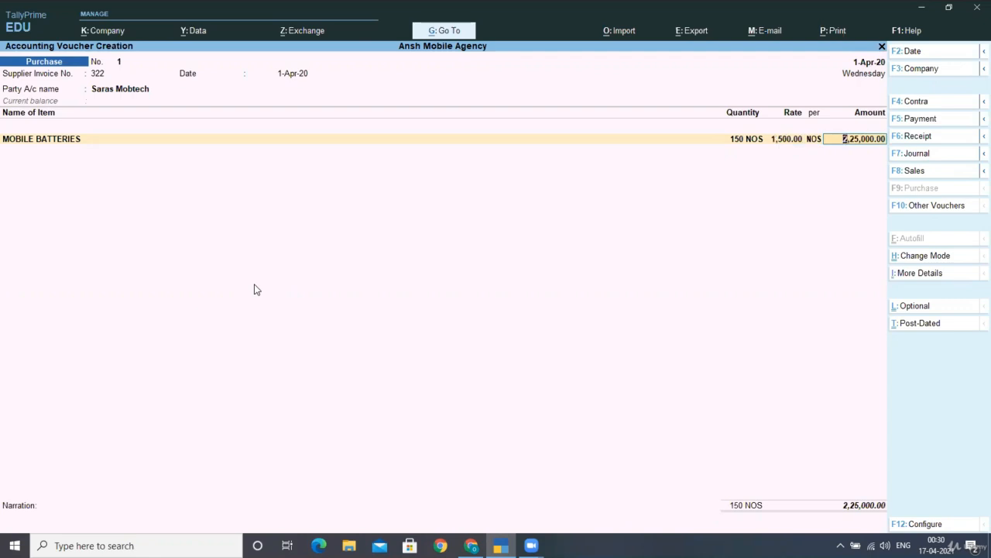
pyautogui.press('Return')
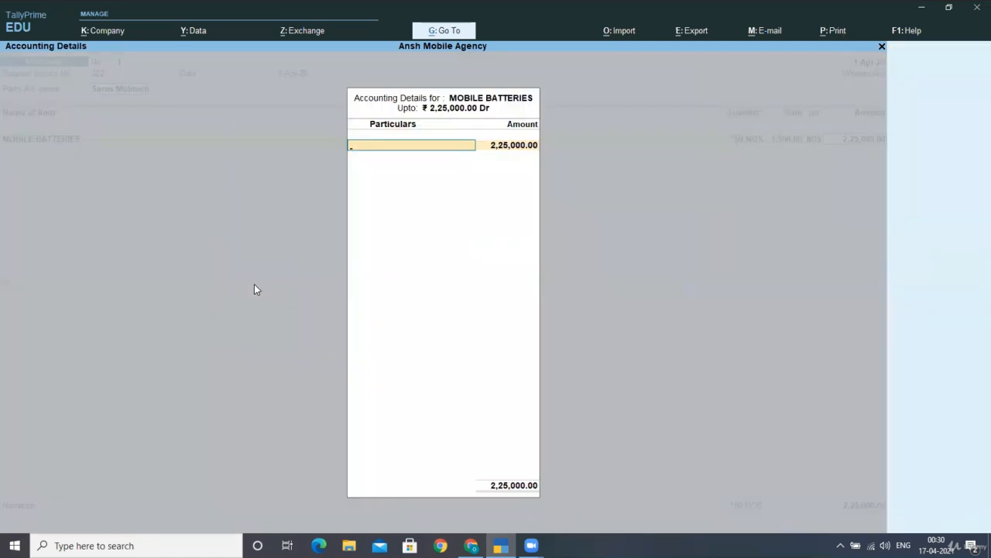
pyautogui.press('Return')
pyautogui.press('Return')
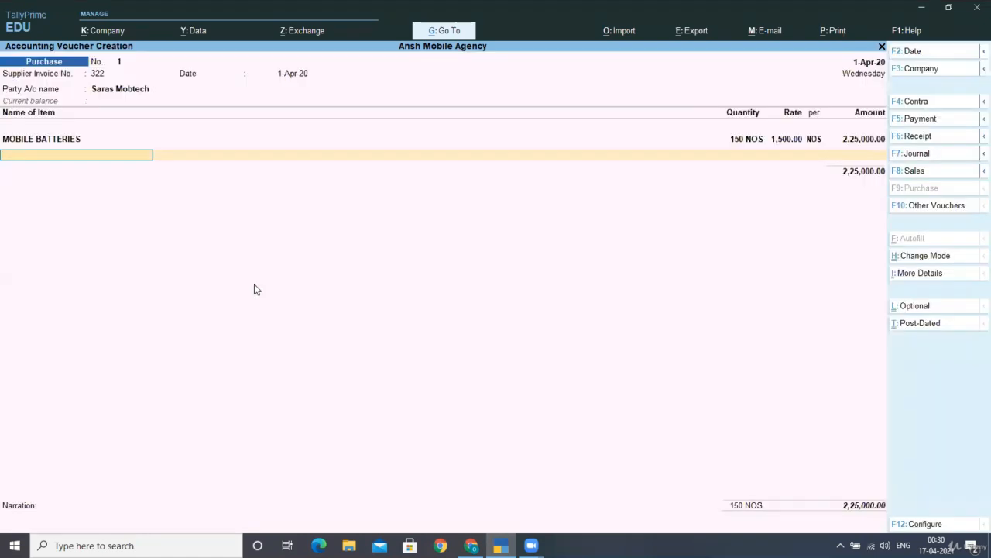
# - End the purchase item list and look up GST - Tax Analysis in the voucher's additional details
pyautogui.hotkey('ctrl', 'i')
pyautogui.press('Return')
pyautogui.press('Down')
pyautogui.press('Down')
pyautogui.press('Down')
pyautogui.press('Down')
pyautogui.press('Down')
pyautogui.press('Down')
pyautogui.press('Down')
pyautogui.press('Down')
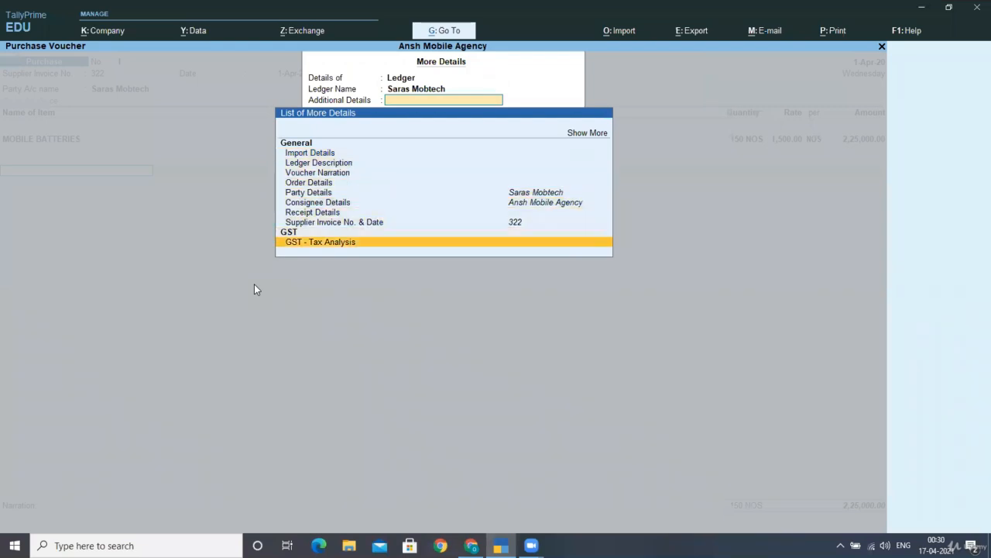
pyautogui.press('Down')
pyautogui.press('Return')
pyautogui.press('Return')
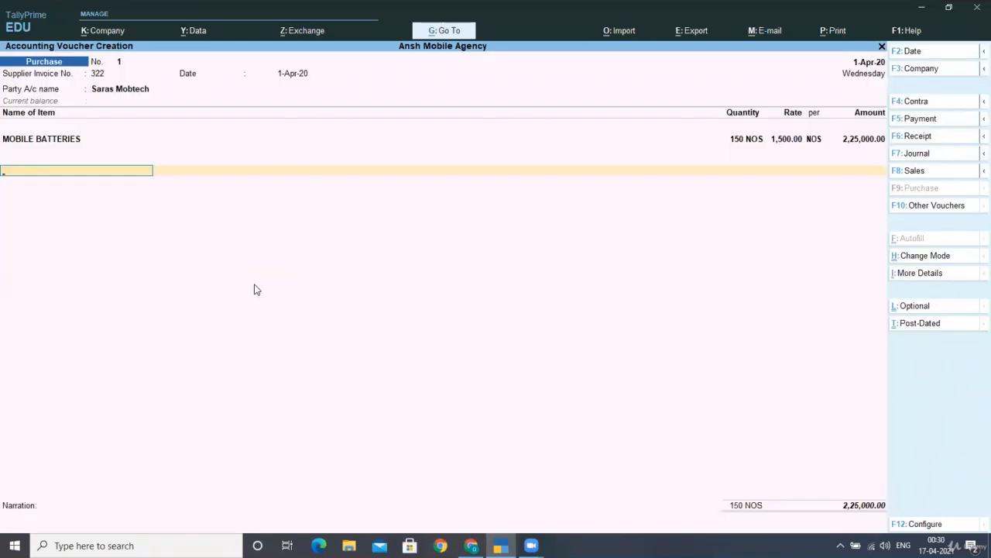
# - Add the CGST and SGST ledgers with their calculated amounts to the purchase voucher and end the ledger list
pyautogui.write('c')
pyautogui.press('Return')
pyautogui.press('Return')
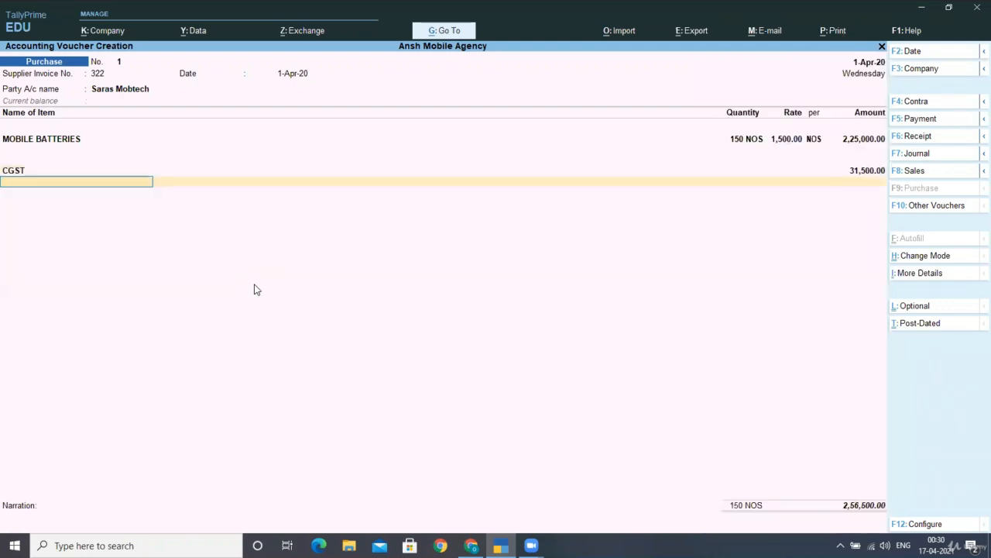
pyautogui.write('s')
pyautogui.press('Return')
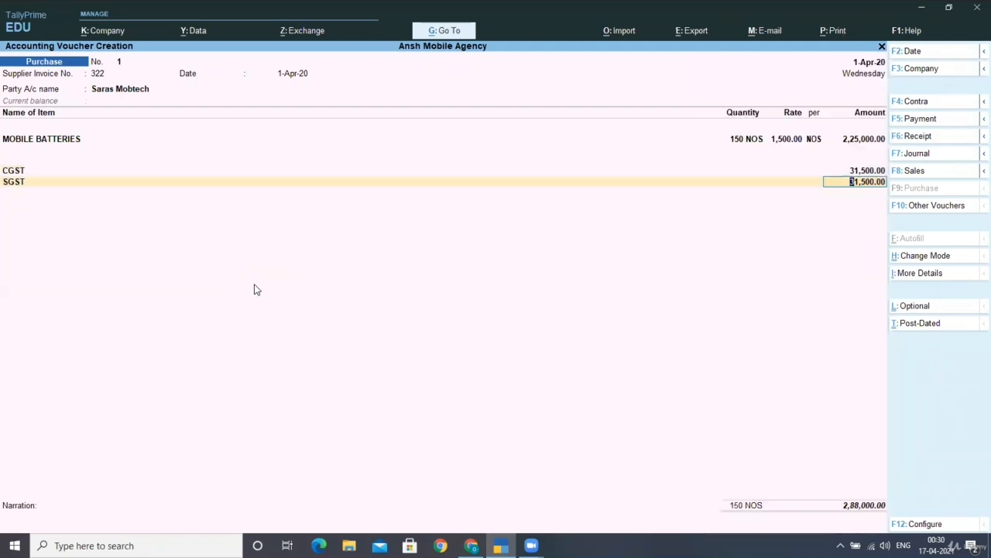
pyautogui.press('Return')
pyautogui.press('Return')
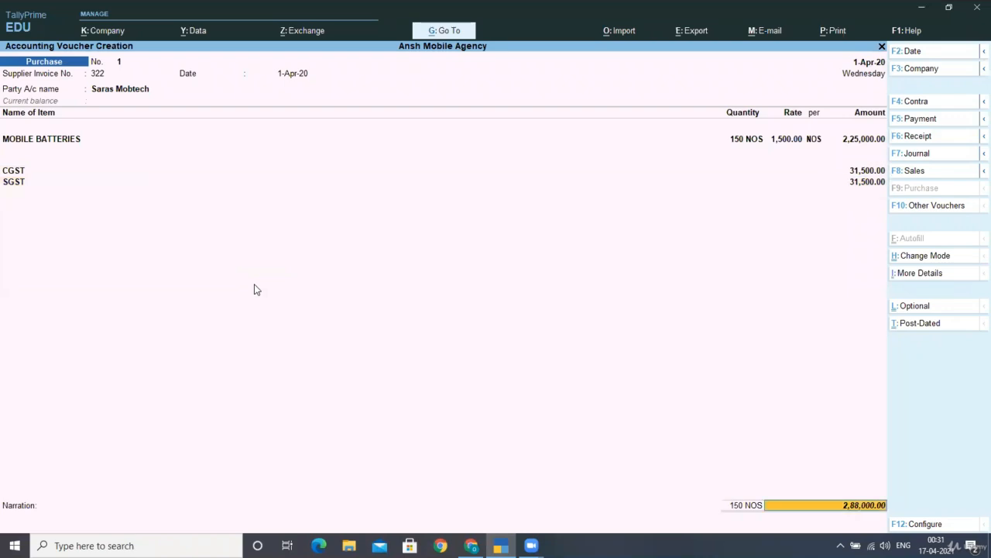
# - Accept the remaining purchase details without a narration and save the voucher
pyautogui.press('Return')
pyautogui.press('Return')
pyautogui.press('Return')
pyautogui.press('Return')
pyautogui.press('Return')
pyautogui.press('Return')
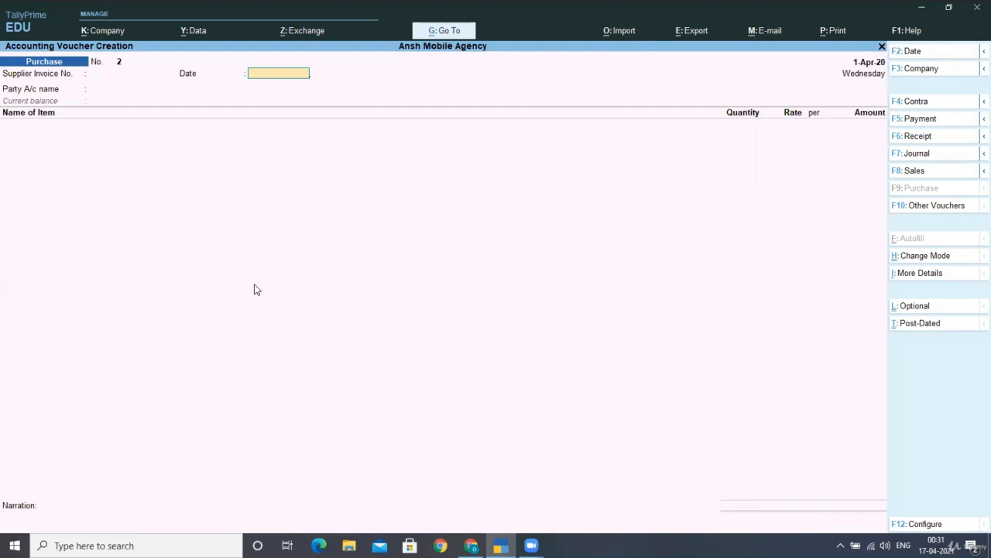
# - Start a sales voucher with Cash as the party and accept the dispatch and party details
pyautogui.press('F8')
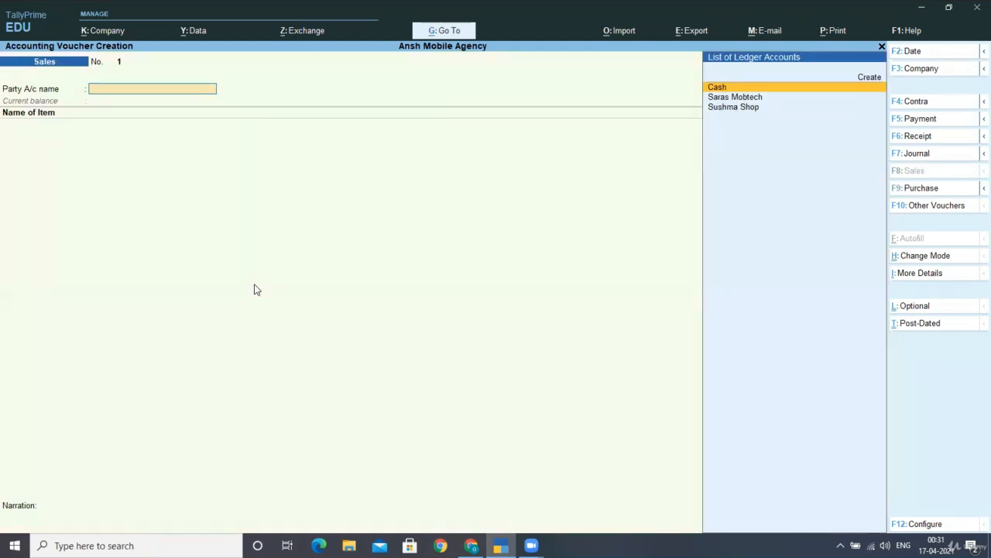
pyautogui.press('Down')
pyautogui.press('Down')
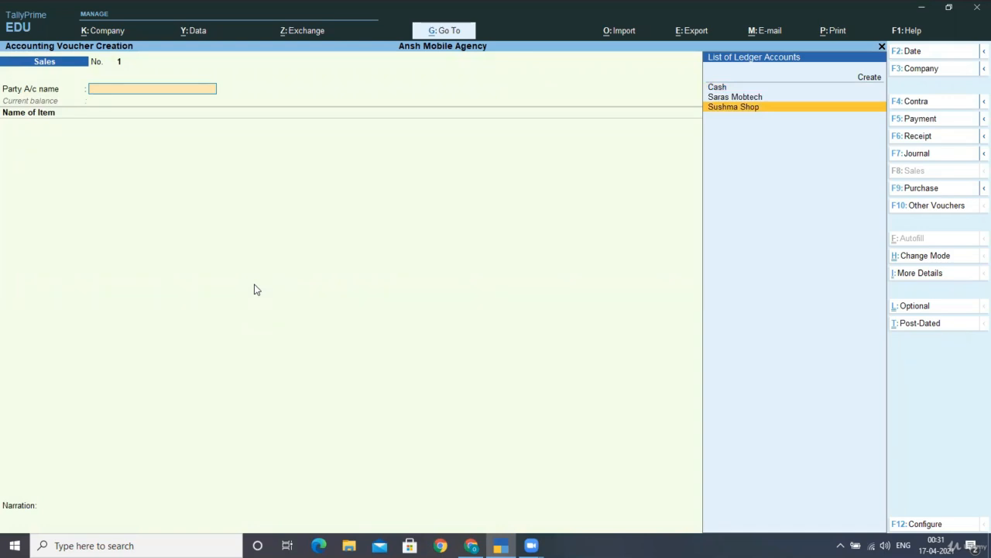
pyautogui.press('Up')
pyautogui.press('Up')
pyautogui.press('Up')
pyautogui.press('Down')
pyautogui.press('Return')
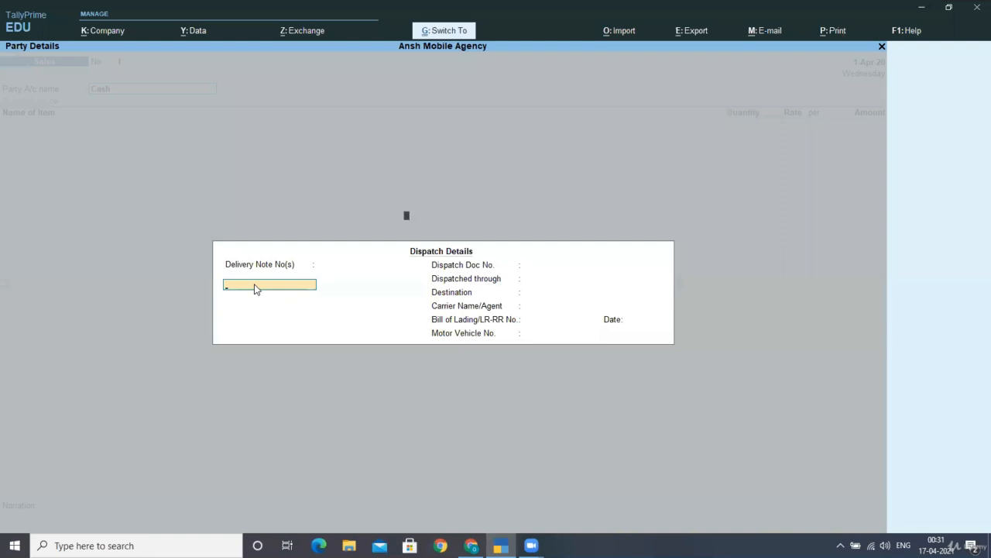
pyautogui.hotkey('ctrl', 'a')
pyautogui.hotkey('ctrl', 'a')
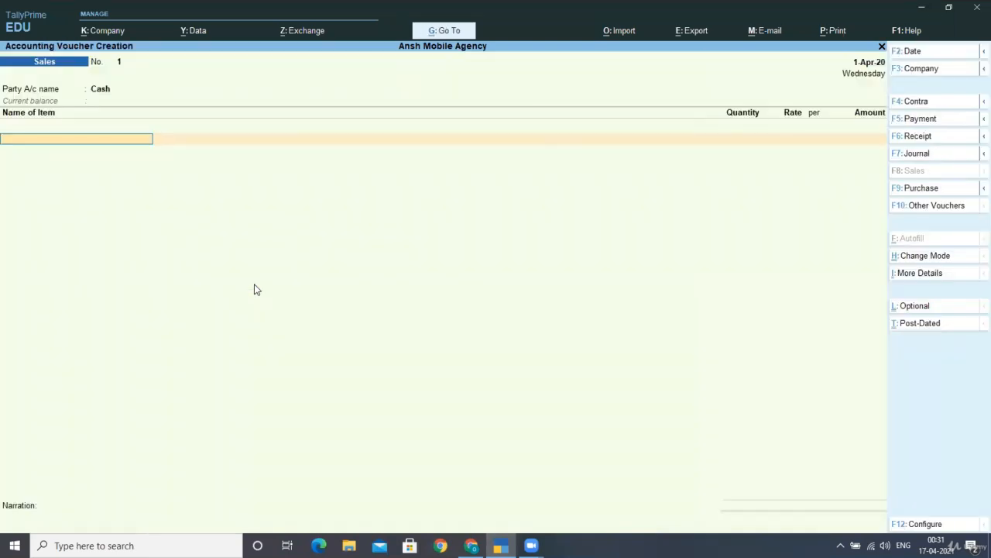
# - Add 20 NOS of MOBILE BATTERIES at a rate of 2,500 to the sale, accept the accounting allocation, and end the item list
pyautogui.press('Return')
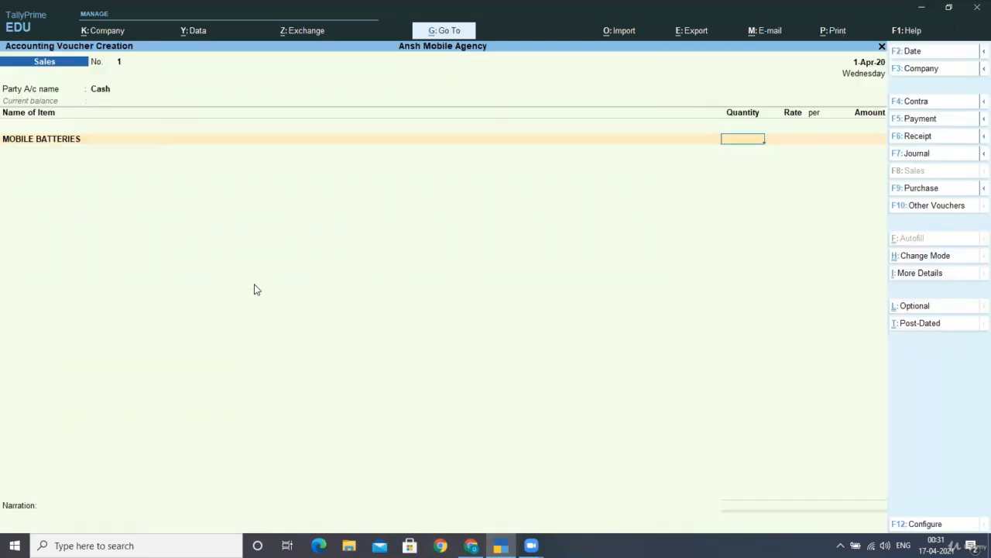
pyautogui.write('20')
pyautogui.press('Return')
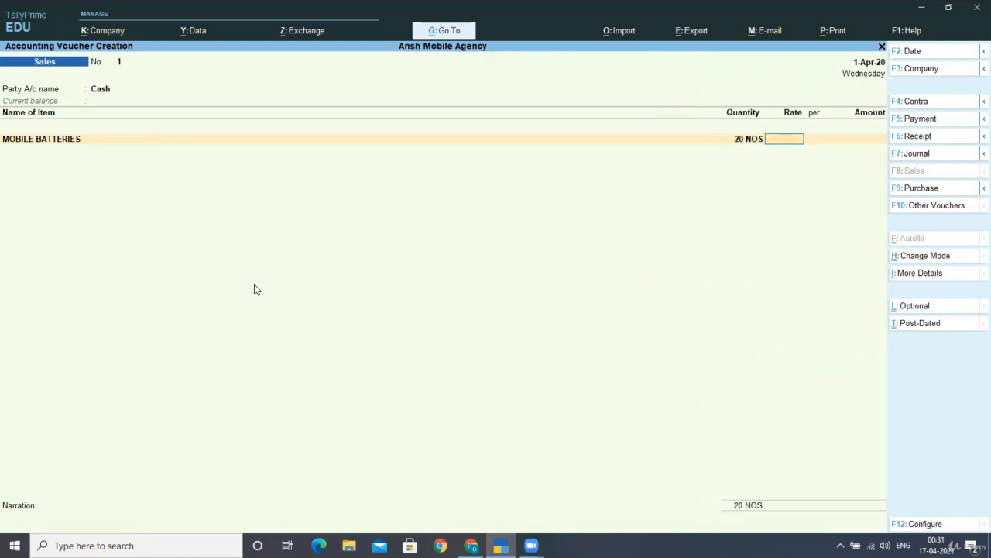
pyautogui.write('2500')
pyautogui.press('Return')
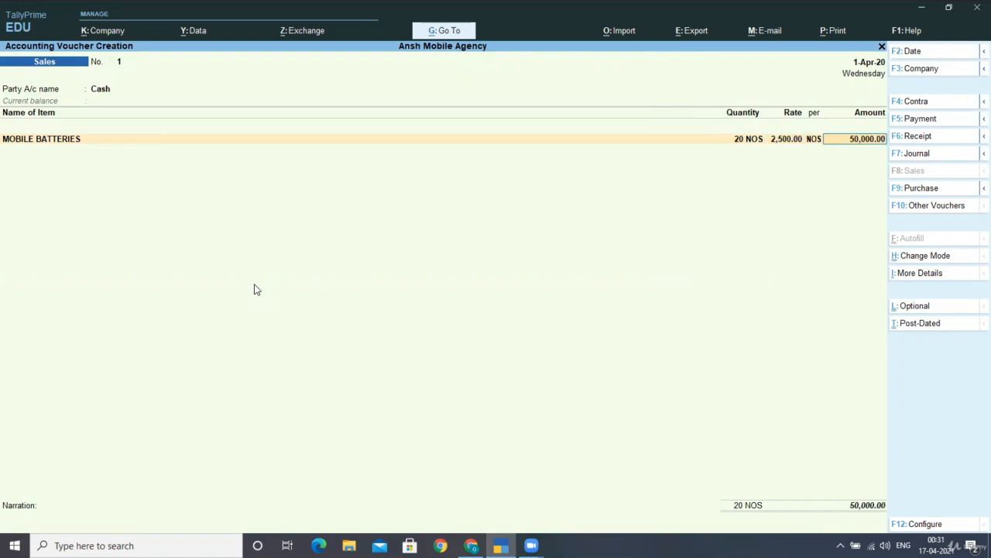
pyautogui.press('Return')
pyautogui.press('Return')
pyautogui.press('Return')
pyautogui.press('Return')
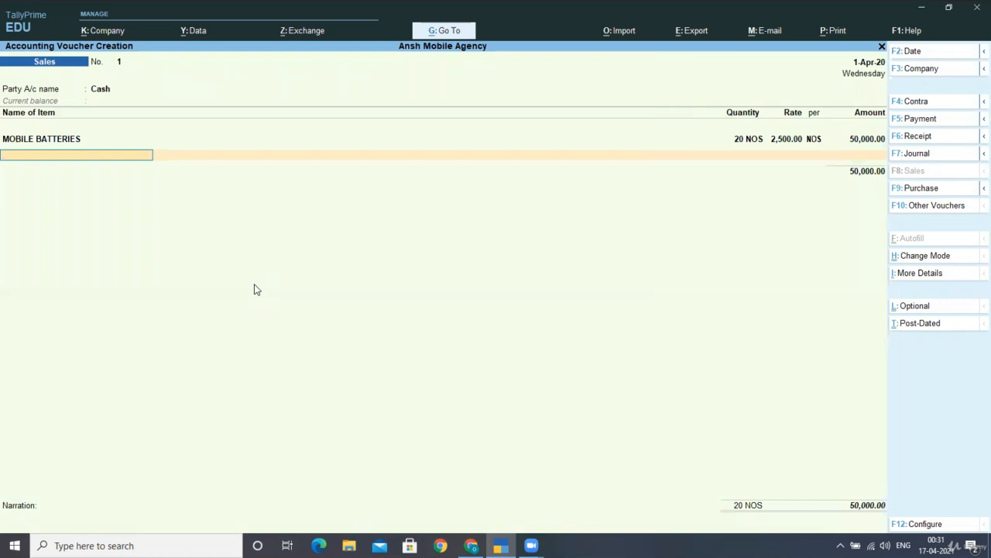
pyautogui.press('Return')
pyautogui.write('c')
pyautogui.press('Return')
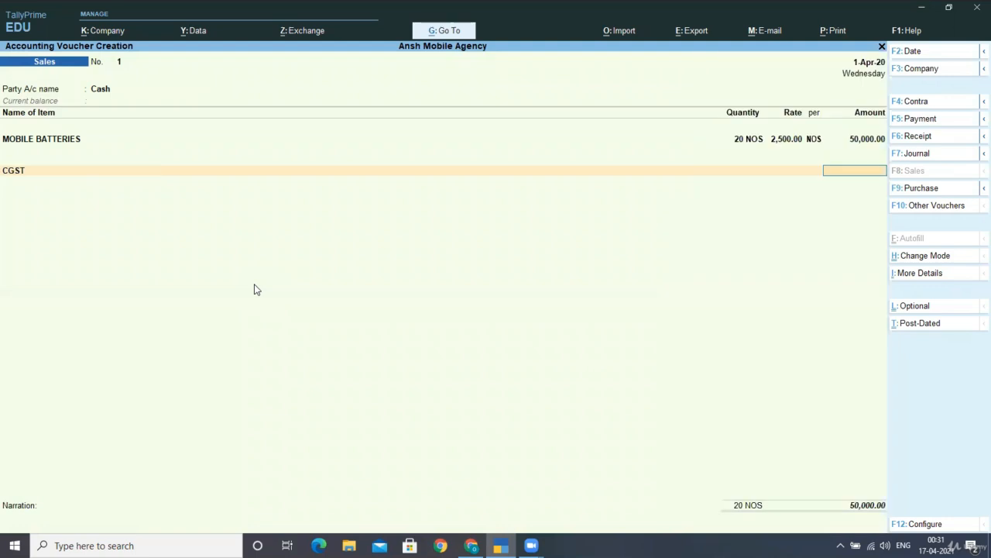
pyautogui.press('BackSpace')
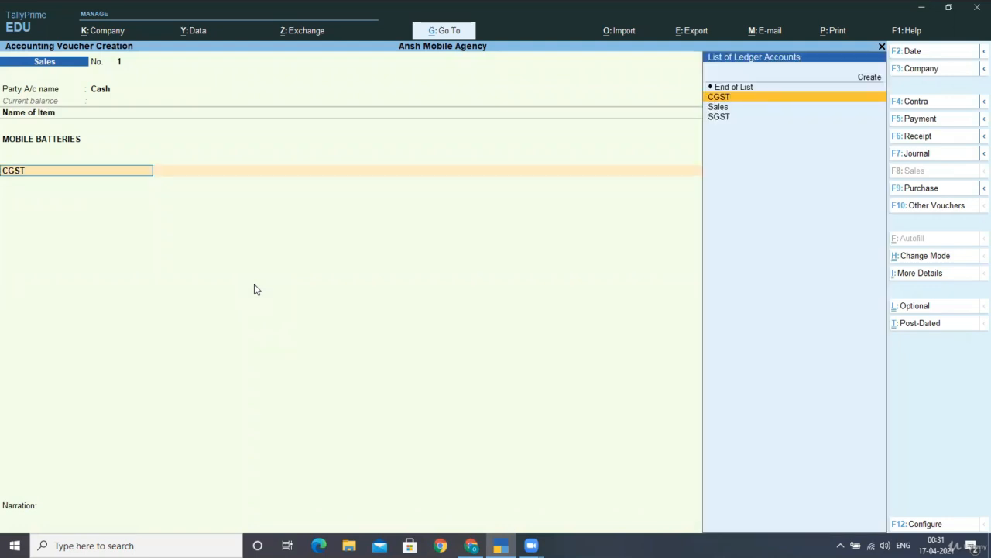
# - End the sales voucher's ledger list without any tax ledger, leave the narration blank, and save the voucher
pyautogui.press('Up')
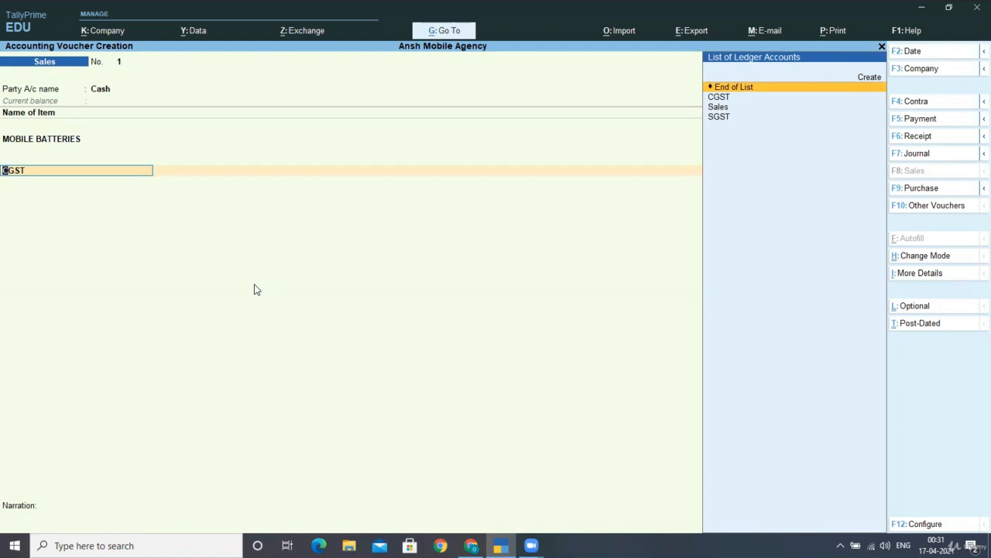
pyautogui.press('Return')
pyautogui.press('BackSpace')
pyautogui.press('Return')
pyautogui.press('Return')
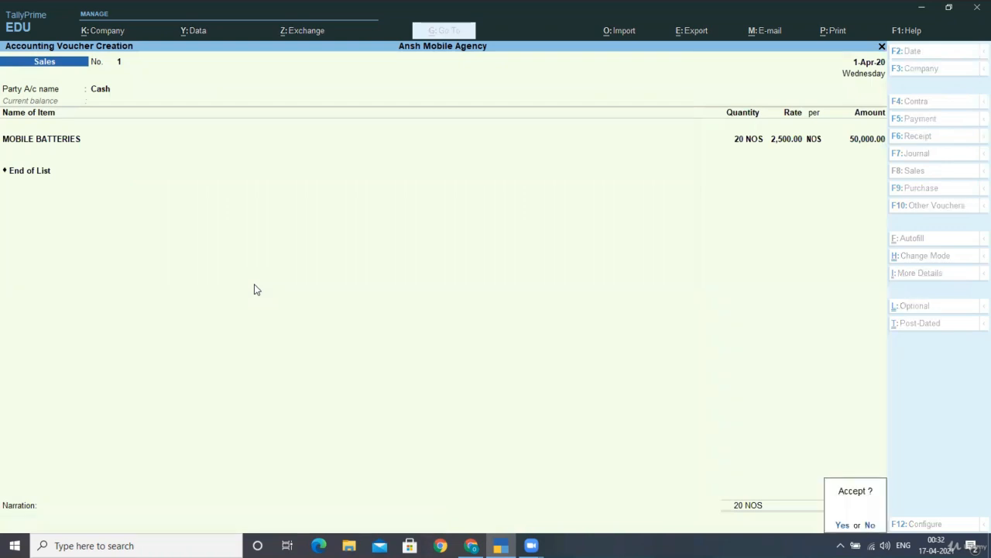
pyautogui.press('Return')
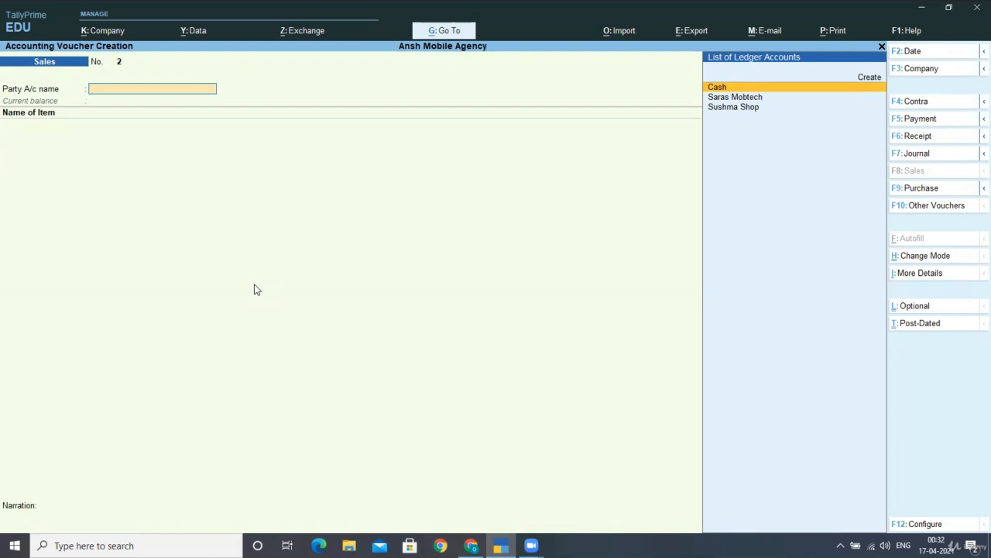
# - Leave voucher creation and open the list of additional reports
pyautogui.press('Escape')
pyautogui.press('Return')
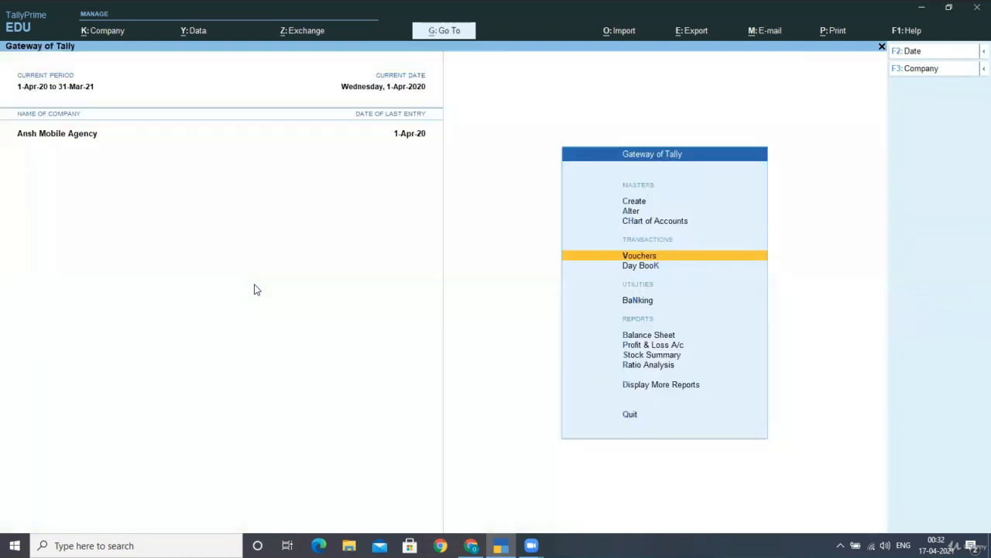
pyautogui.press('Down')
pyautogui.press('Down')
pyautogui.press('Down')
pyautogui.press('Down')
pyautogui.press('Down')
pyautogui.press('Down')
pyautogui.press('Down')
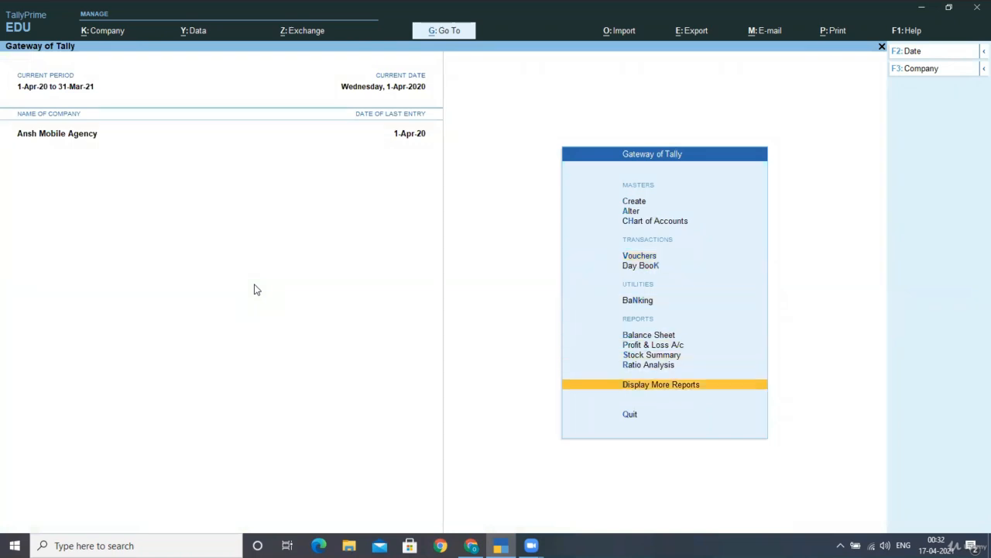
pyautogui.press('Return')
# - Open the GSTR-4 return from the GST reports
pyautogui.press('Down')
pyautogui.press('Down')
pyautogui.press('Down')
pyautogui.press('Down')
pyautogui.press('Down')
pyautogui.press('Down')
pyautogui.press('Down')
pyautogui.press('Down')
pyautogui.press('Down')
pyautogui.press('Up')
pyautogui.press('Return')
pyautogui.press('Down')
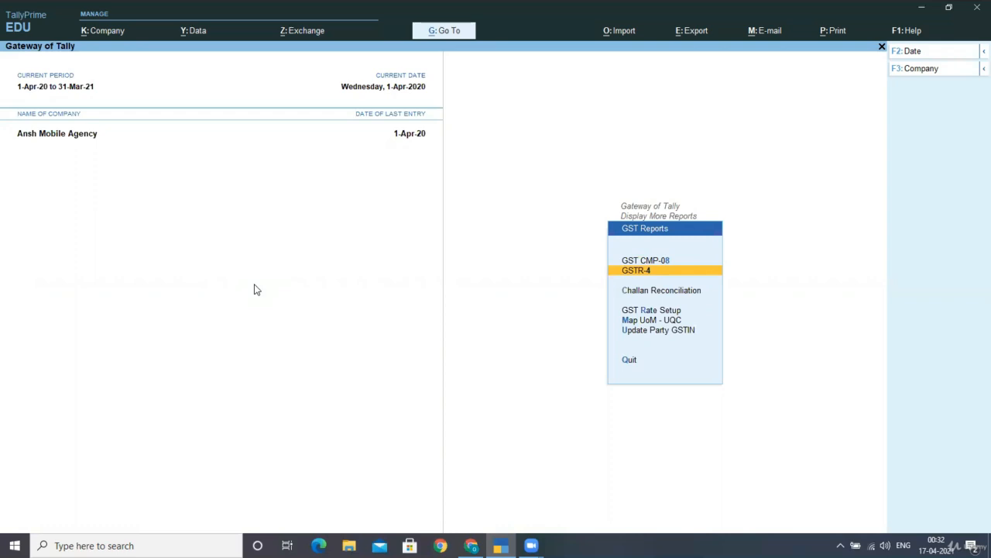
pyautogui.press('Return')
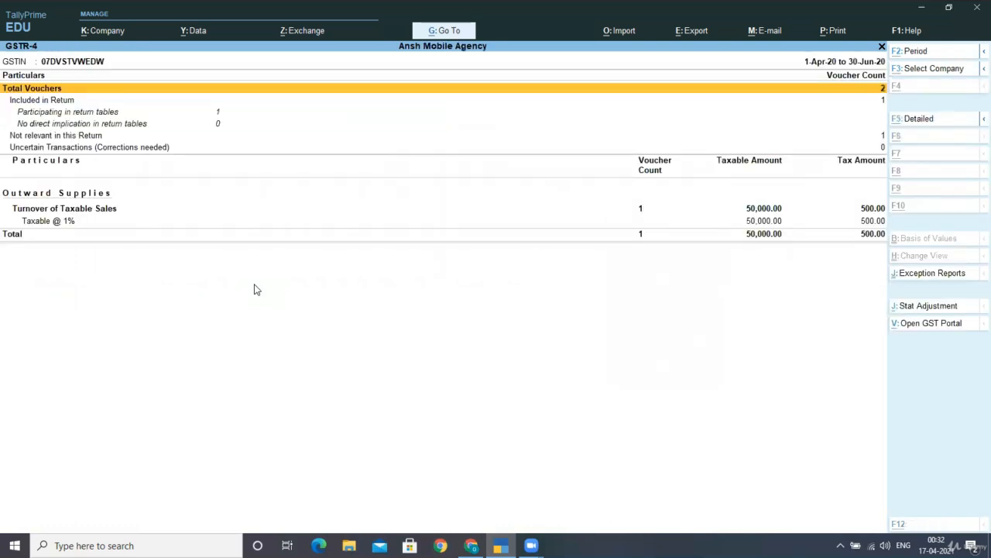
# - Keep the GSTR-4 period's start date and set its end date to 31-3-2021
pyautogui.press('F2')
pyautogui.press('Return')
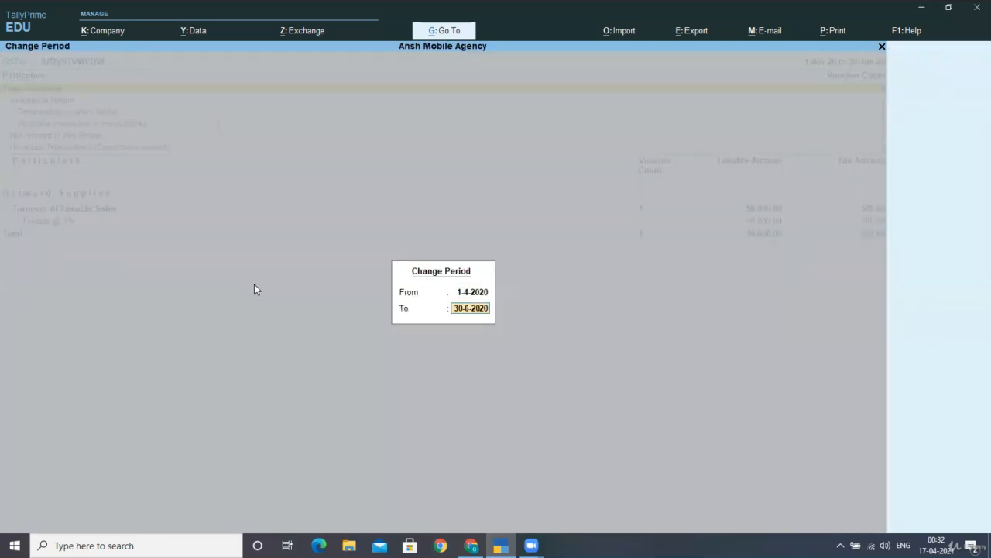
pyautogui.press('BackSpace')
pyautogui.write('31-3')
pyautogui.press('Return')
# - Drill down from the Taxable @ 1% line under Outward Supplies to its Cash sales voucher
pyautogui.press('Down')
pyautogui.press('Down')
pyautogui.press('Down')
pyautogui.press('Down')
pyautogui.press('Down')
pyautogui.press('Down')
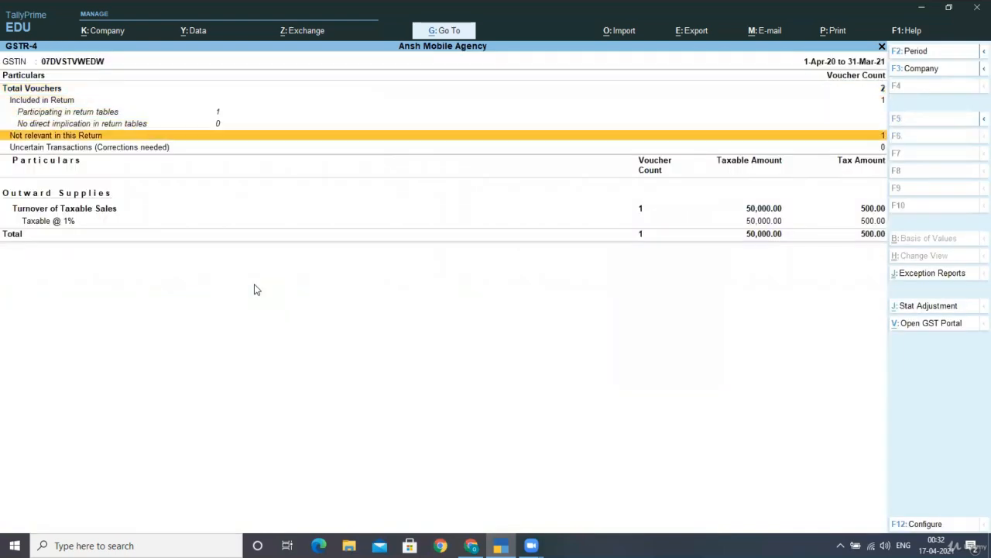
pyautogui.press('Down')
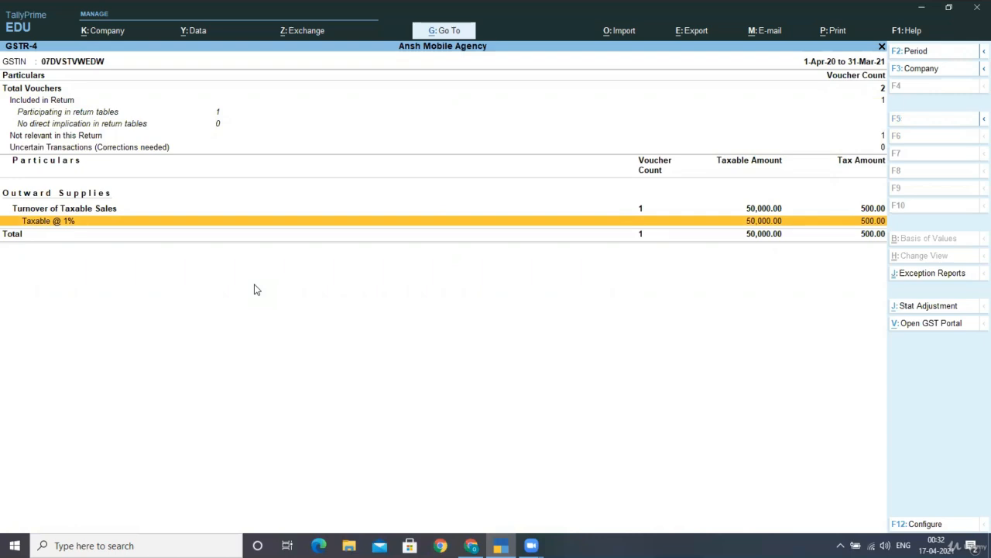
pyautogui.press('Return')
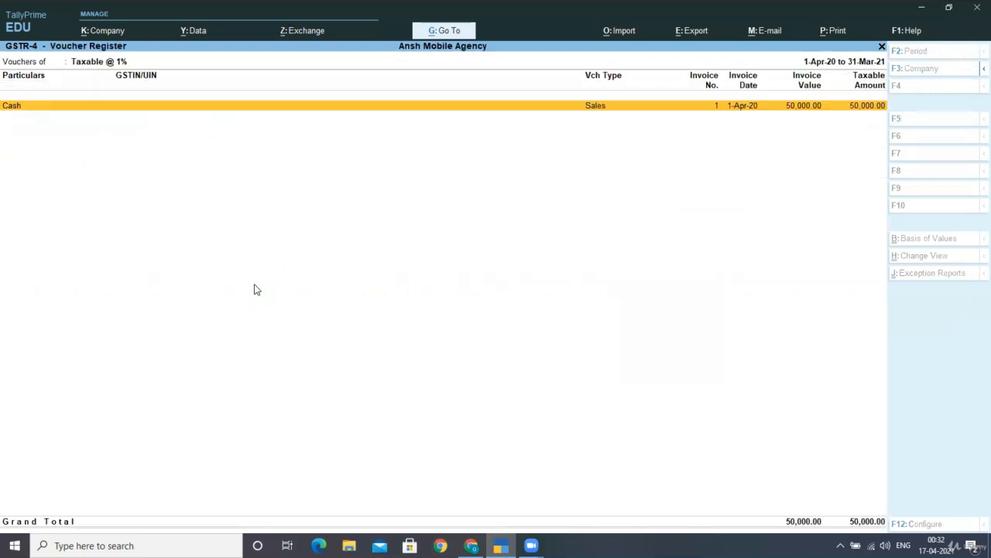
pyautogui.press('Return')
# - Close the voucher and its register, review the Outward Supplies lines, and exit GSTR-4 to the GST reports
pyautogui.press('Escape')
pyautogui.press('Escape')
pyautogui.press('Up')
pyautogui.press('Down')
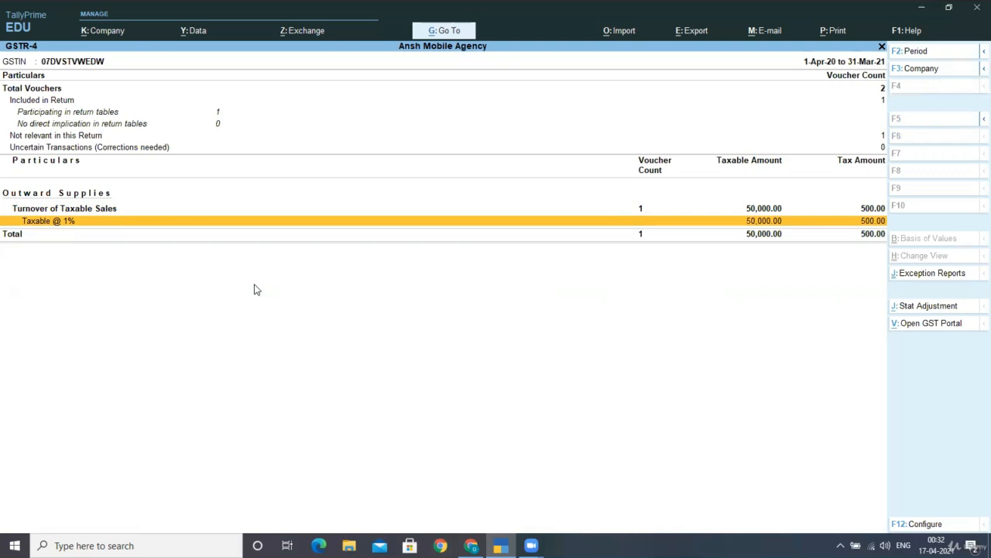
pyautogui.press('Escape')
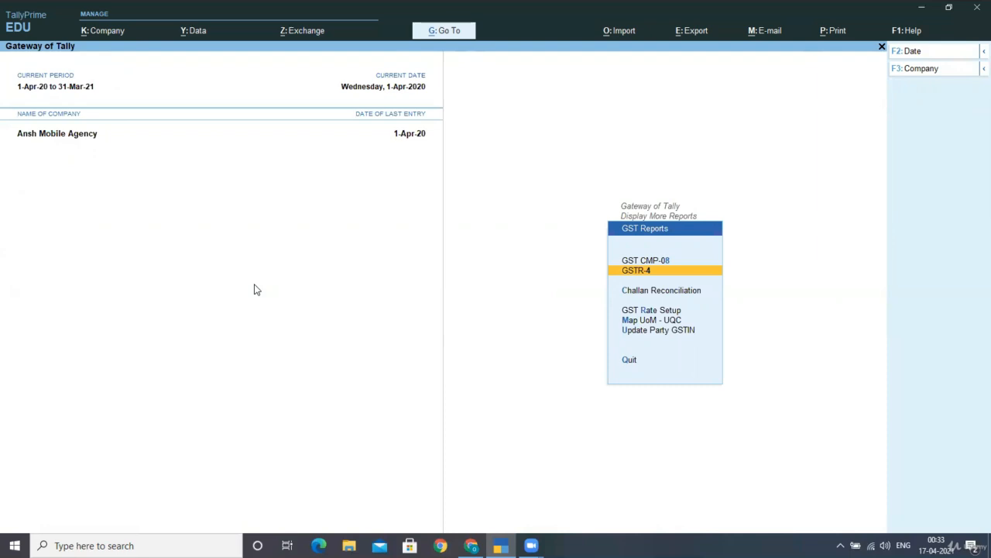
# - Reopen the GSTR-4 return, keep the period's start date, and open its end date for editing
pyautogui.press('Return')
pyautogui.press('F2')
pyautogui.press('Return')
pyautogui.press('Return')
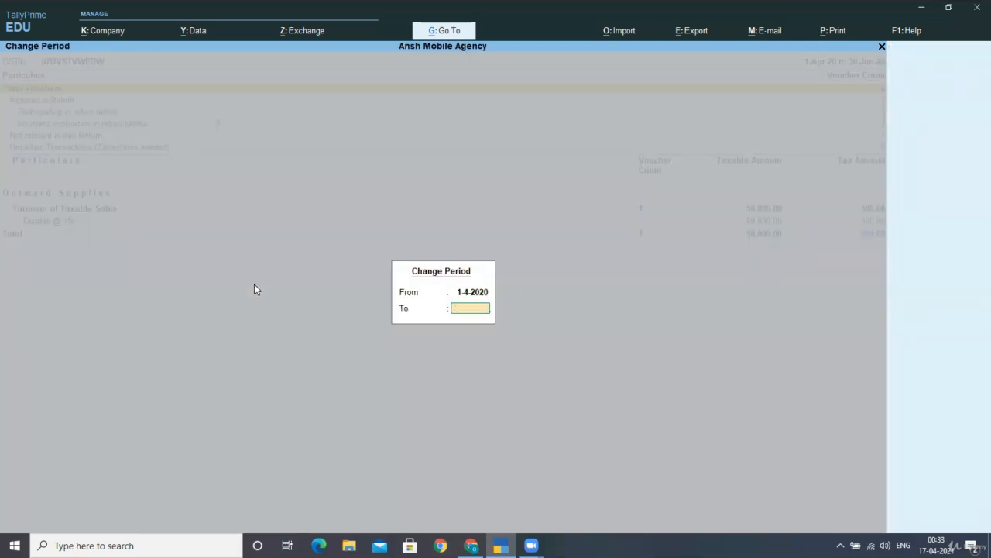